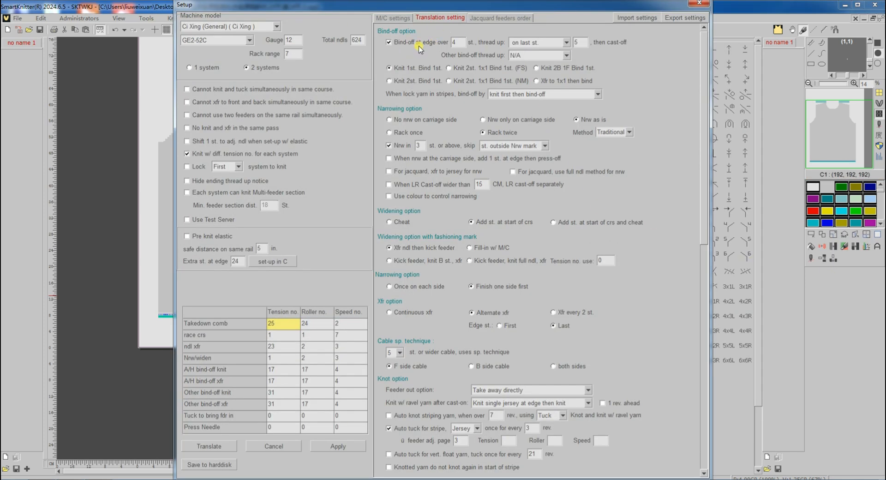
Review the bind-off thread-up choices, keep 'on last st.', and translate the design
click(566, 42)
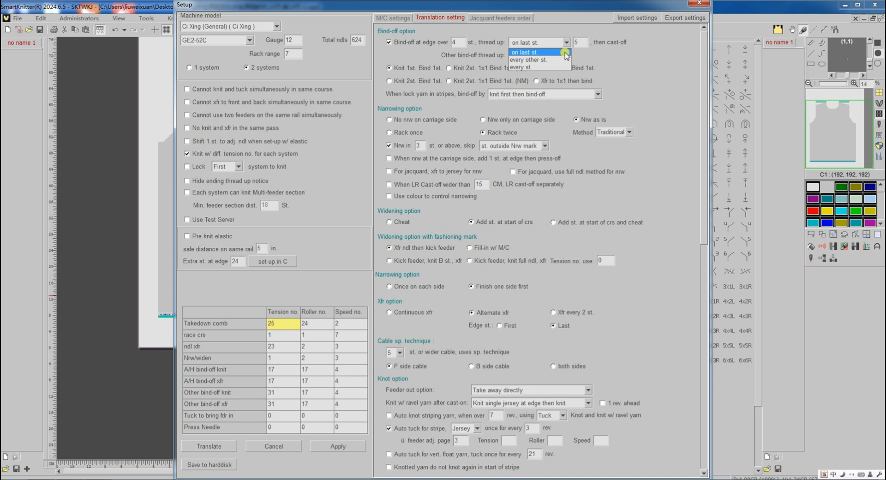
click(622, 54)
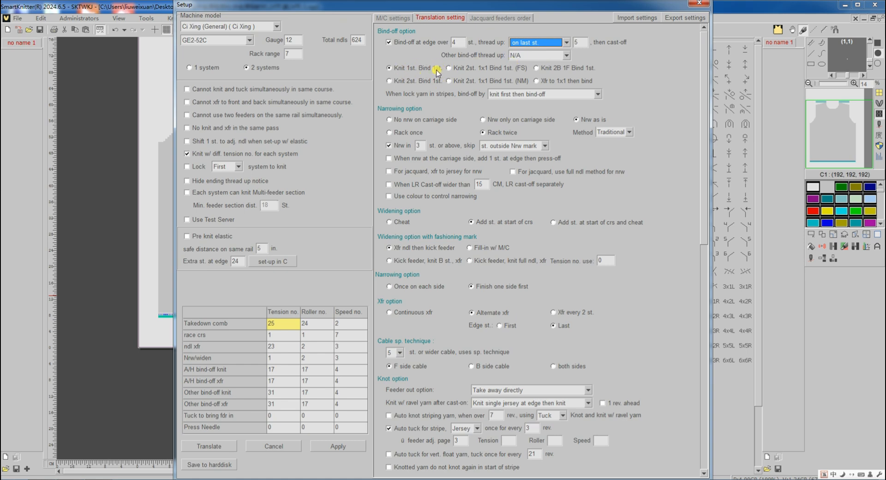
click(203, 447)
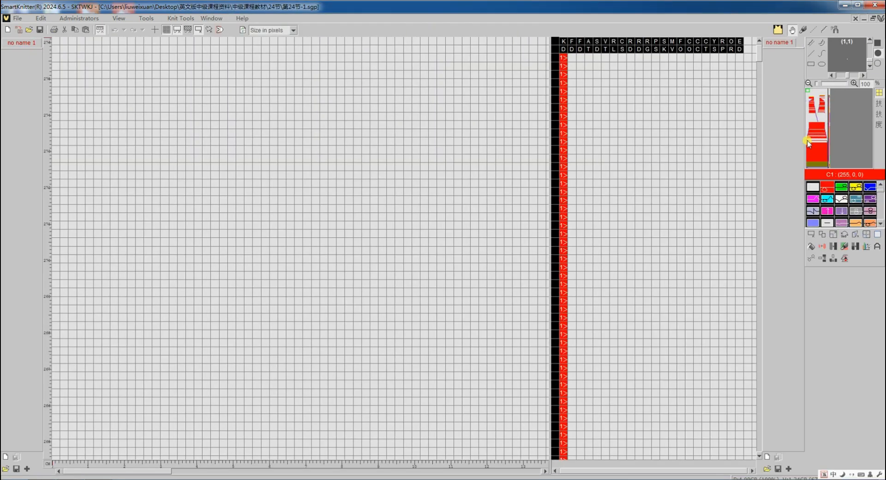
Inspect the translated knitting program around the bind-off and narrowing rows
click(807, 143)
scroll(214, 304, up, 3)
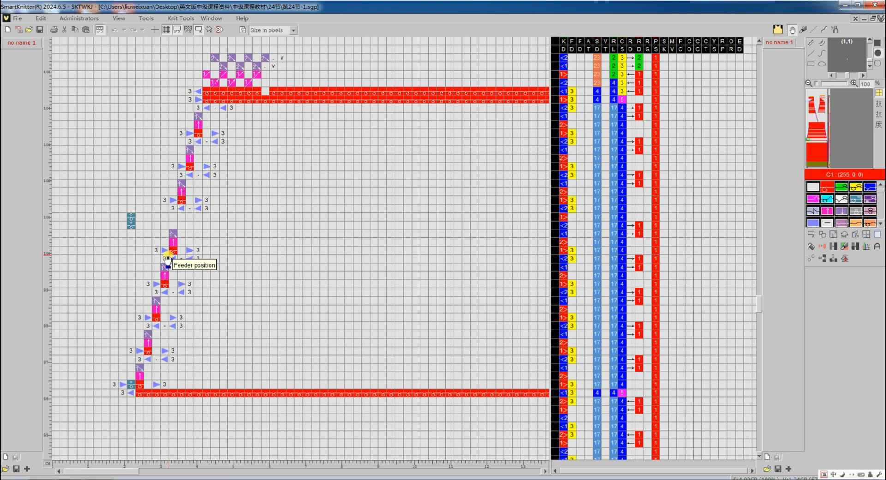
click(811, 118)
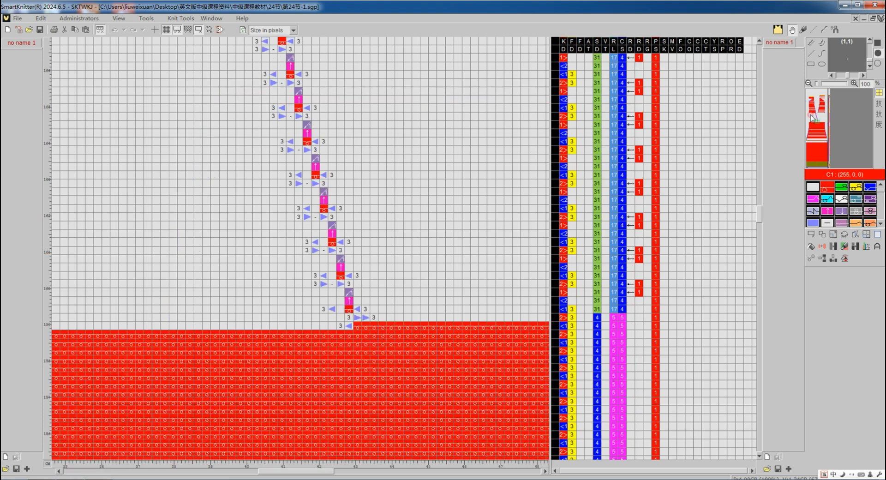
scroll(382, 290, down, 3)
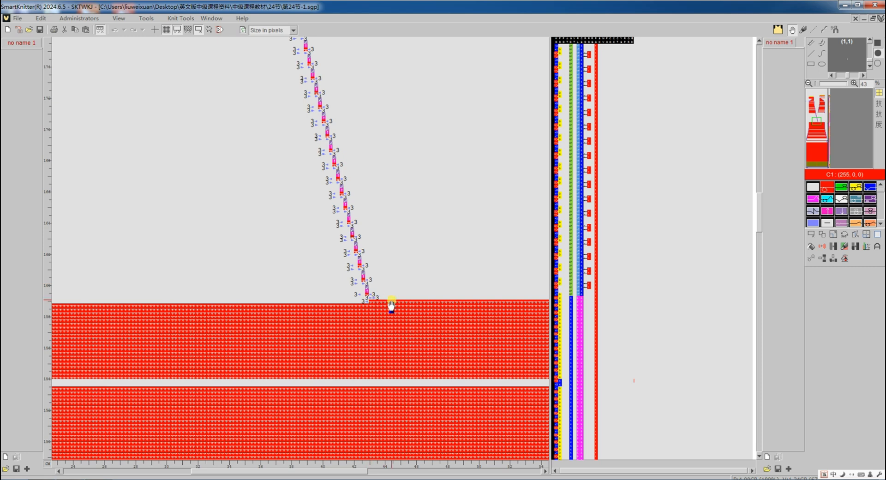
scroll(372, 301, up, 8)
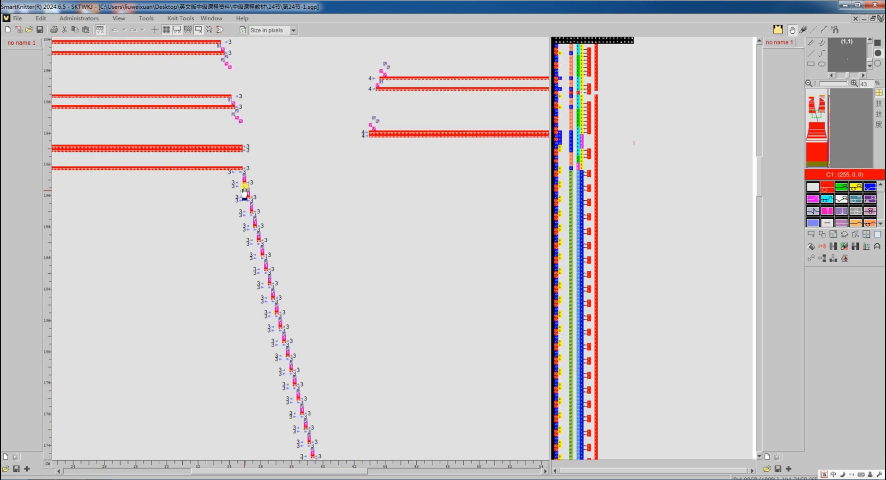
scroll(254, 182, down, 8)
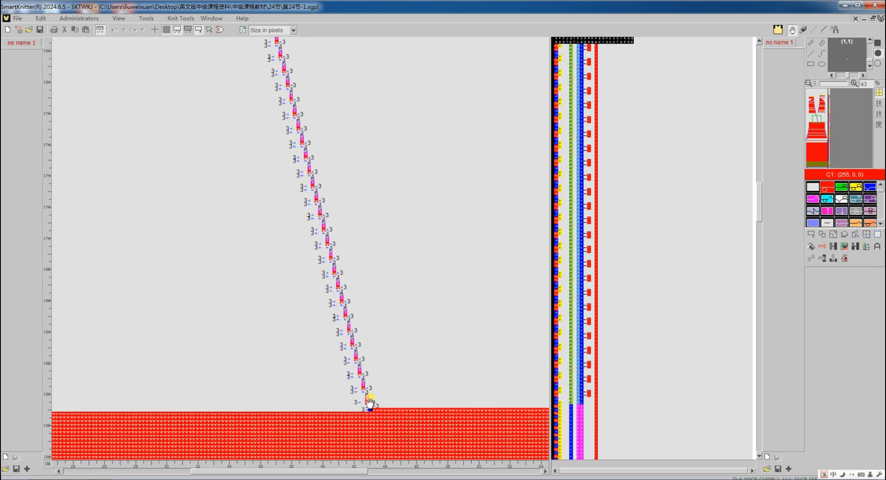
scroll(370, 401, down, 2)
scroll(374, 354, down, 2)
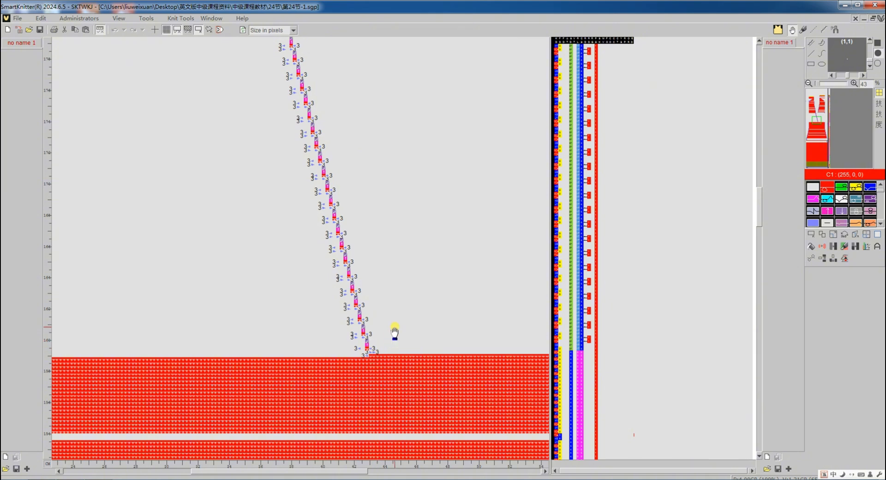
scroll(390, 324, up, 4)
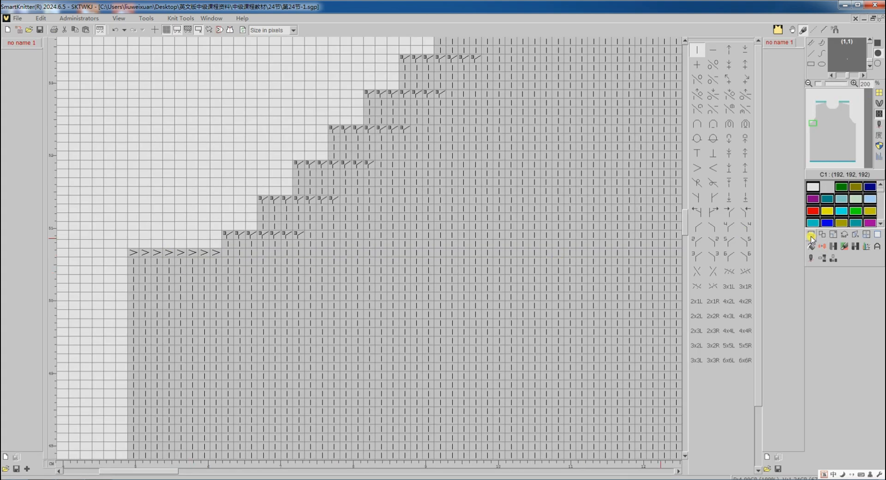
Select the row above the bind-off chevrons to check how many stitches it spans
click(811, 235)
drag(134, 241, 212, 243)
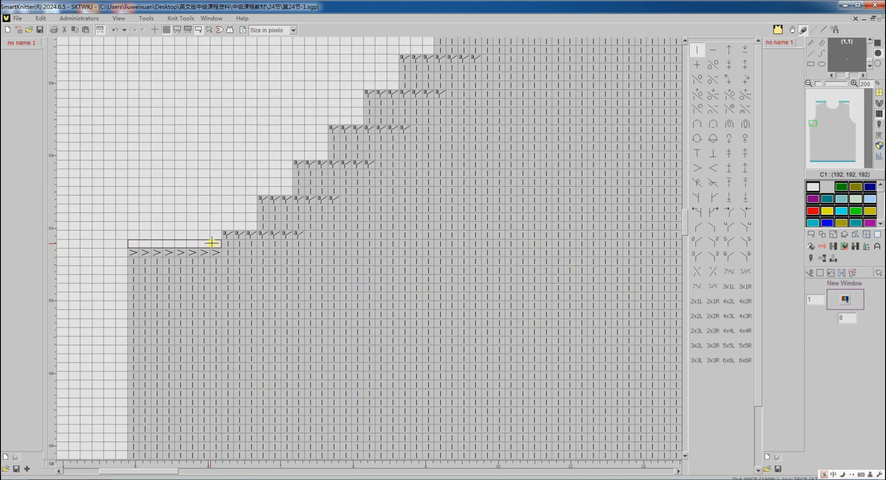
click(213, 243)
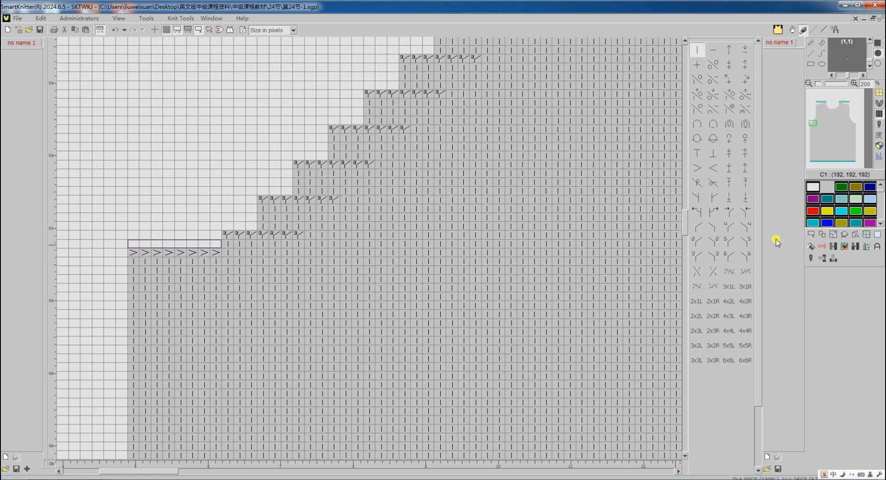
click(813, 235)
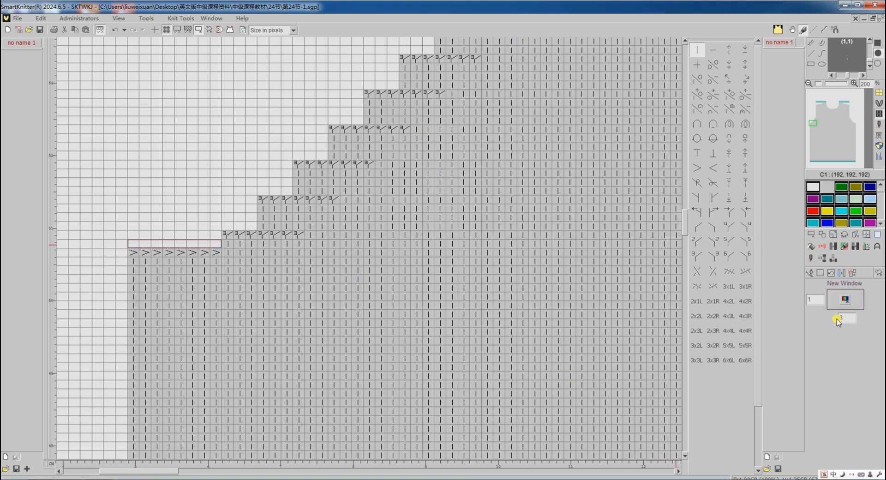
click(811, 274)
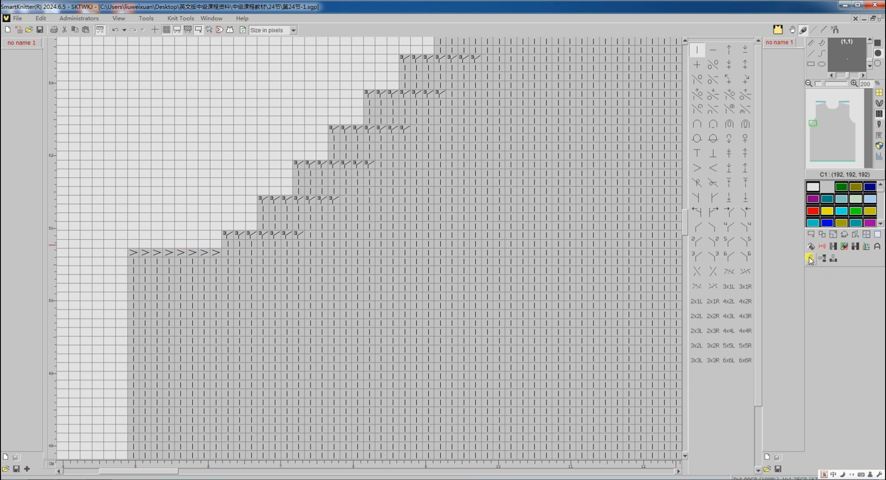
Set 'Bind-off at edge over' to 9 stitches in the translation settings and translate again
click(810, 257)
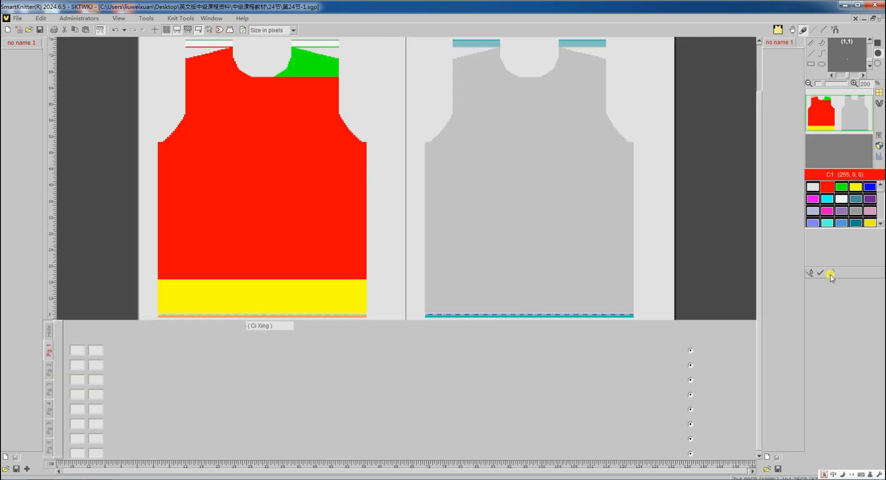
click(830, 274)
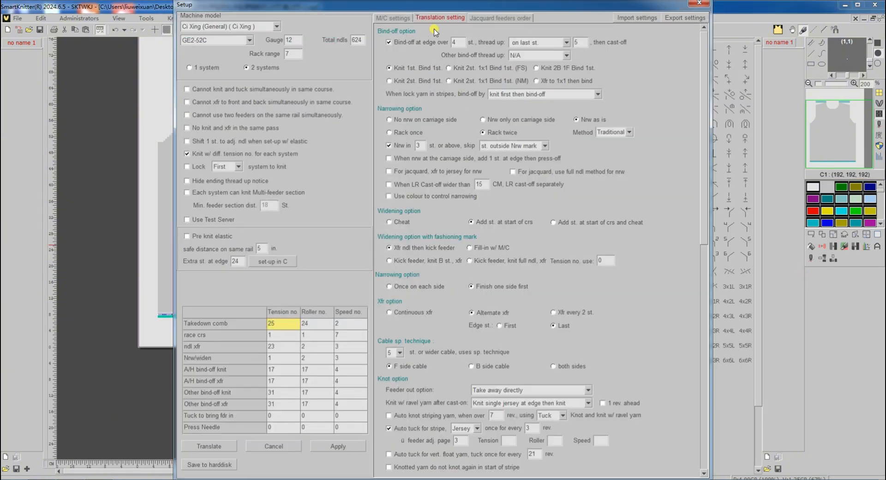
double_click(459, 41)
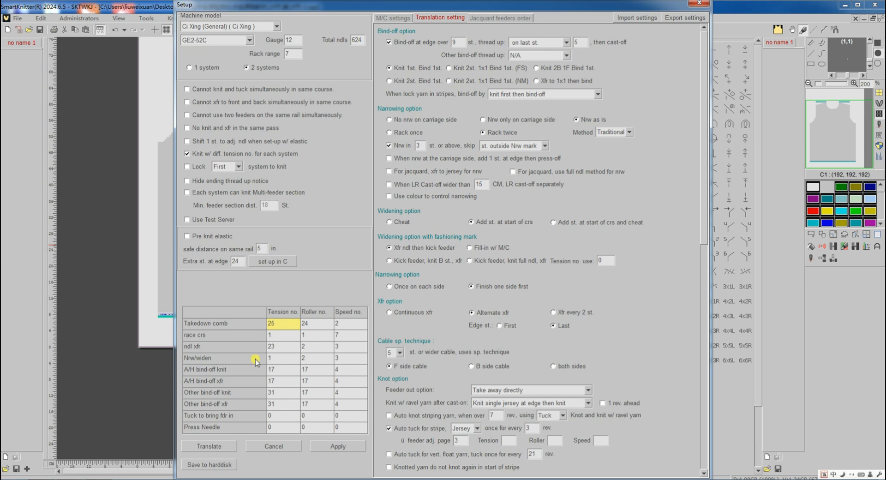
click(202, 448)
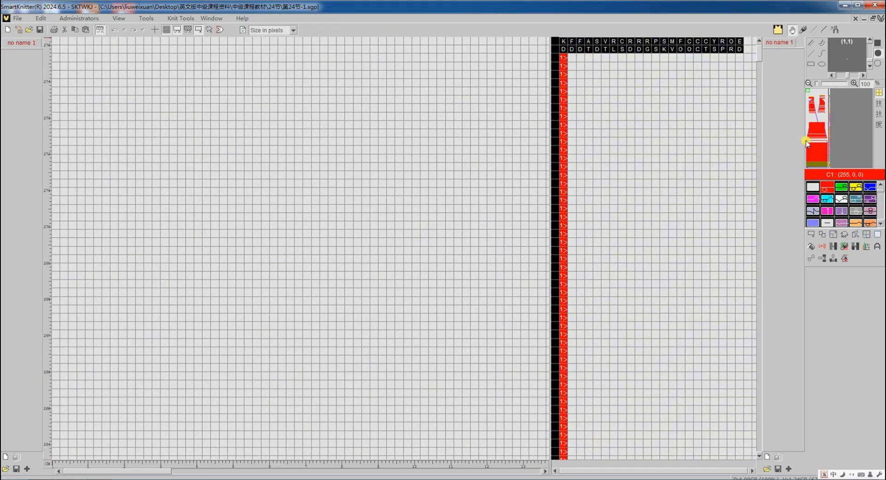
click(806, 141)
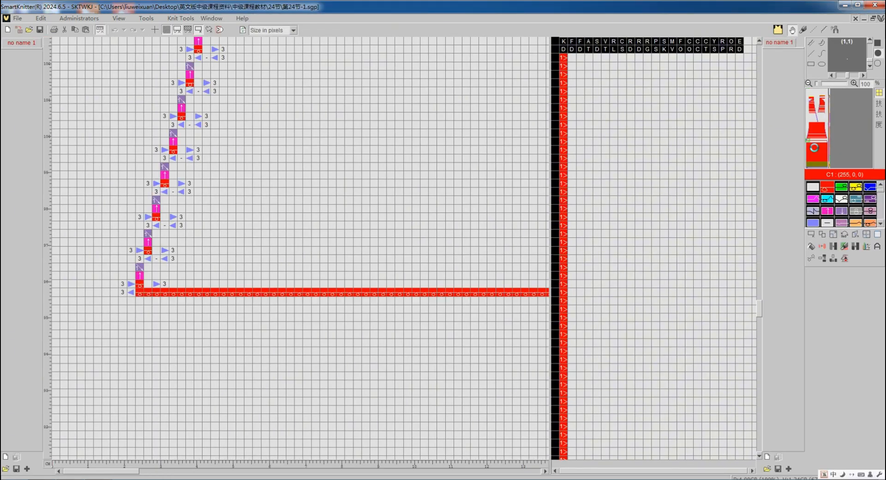
scroll(332, 284, up, 4)
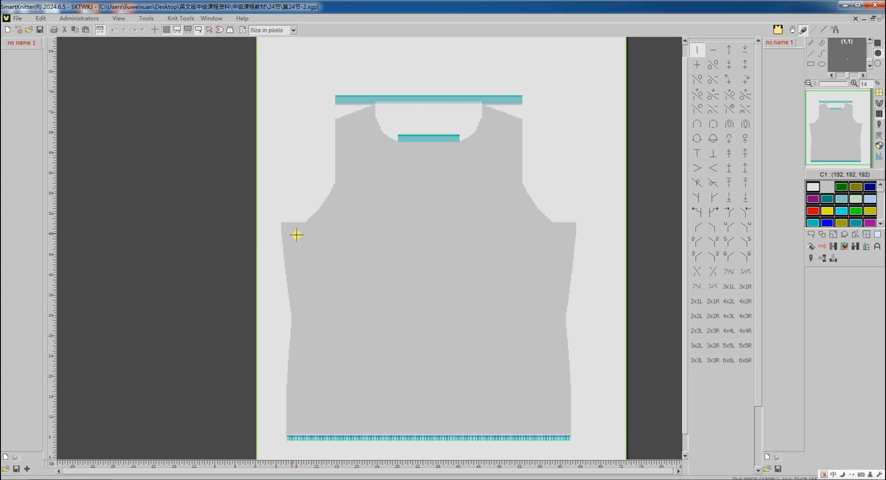
Select the bind-off chevron row of the second design to check its stitch width
scroll(281, 227, up, 4)
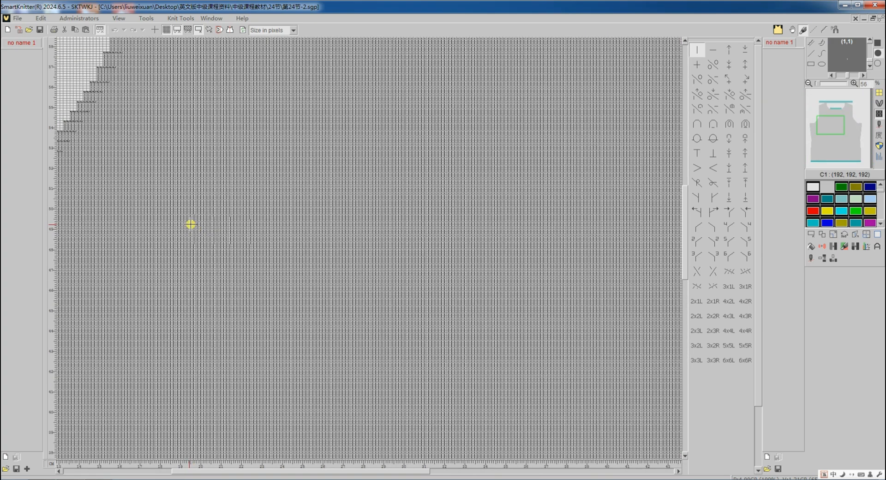
scroll(191, 225, up, 2)
scroll(176, 224, up, 3)
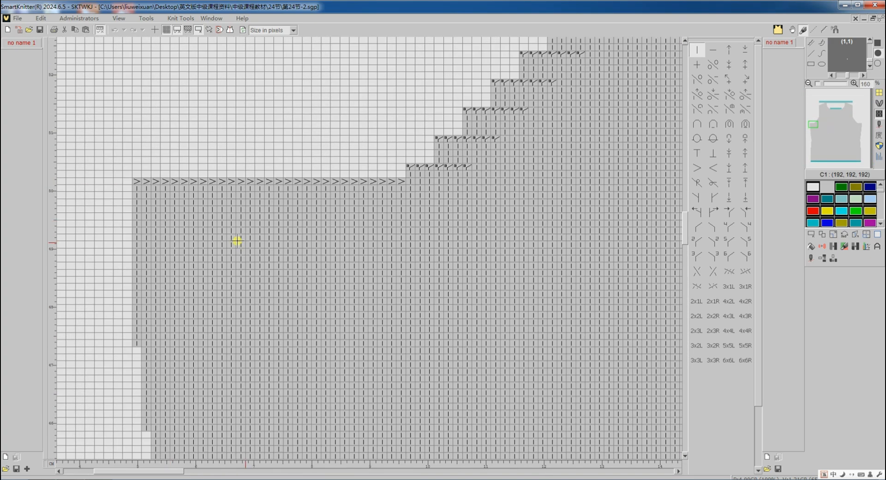
click(811, 234)
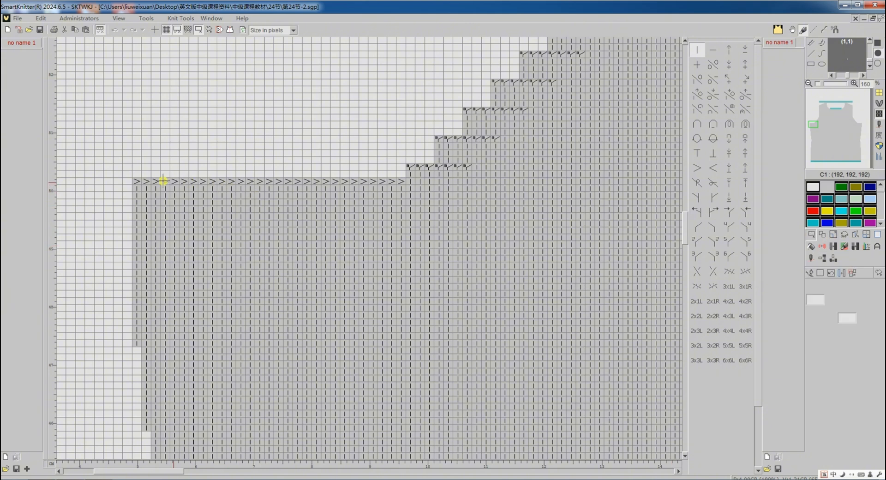
drag(139, 173, 405, 175)
click(810, 235)
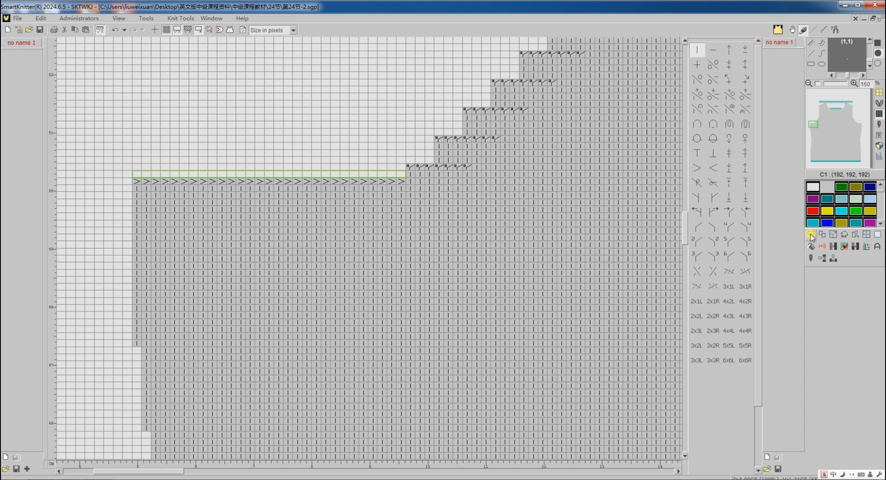
Open the setup for the second design and translate it with the current Shima Seiki settings
click(822, 272)
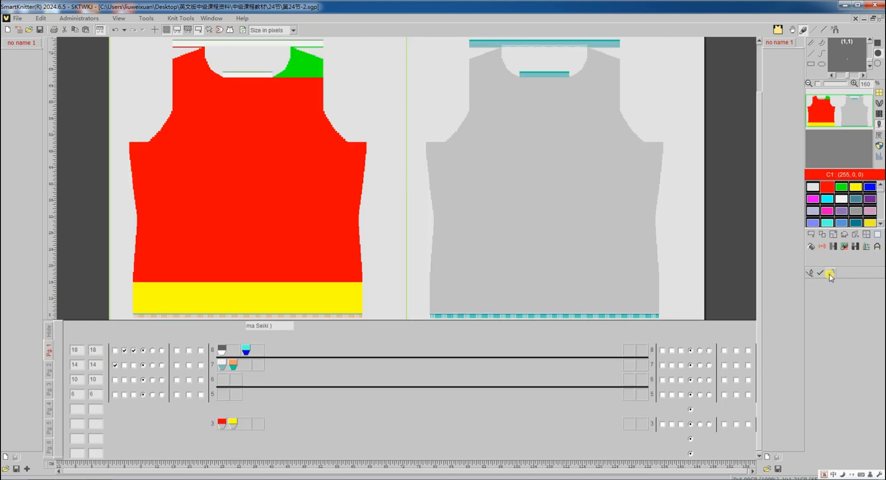
click(829, 273)
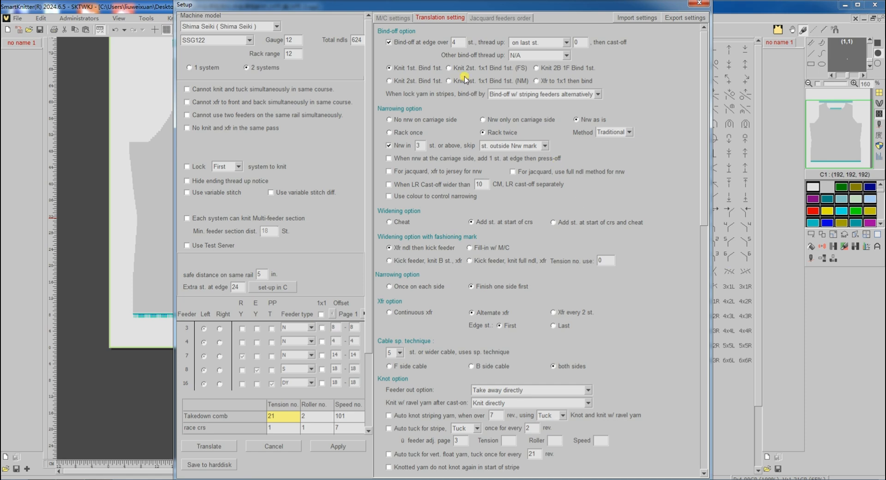
click(221, 445)
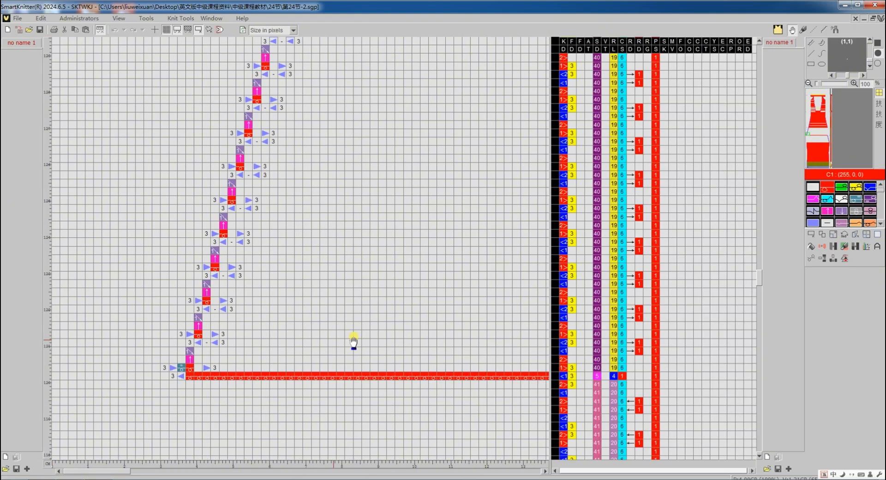
Inspect the translated program's bind-off rows of the second design
scroll(174, 348, up, 10)
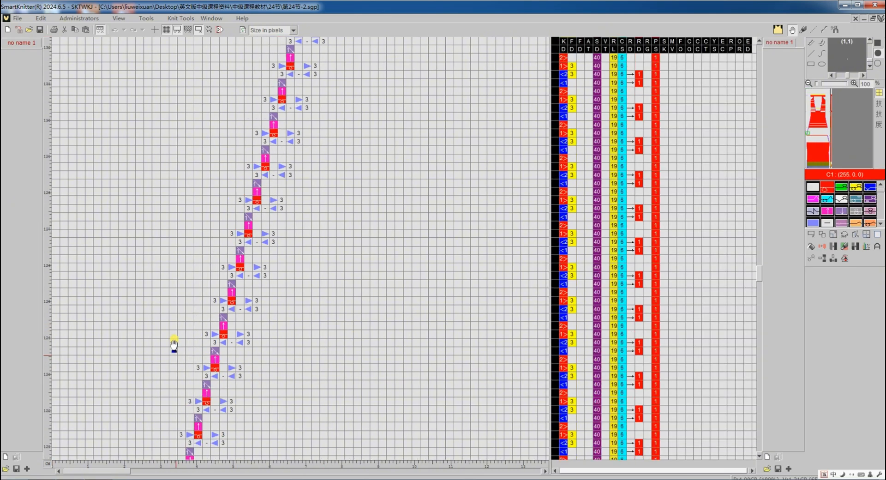
scroll(156, 245, up, 15)
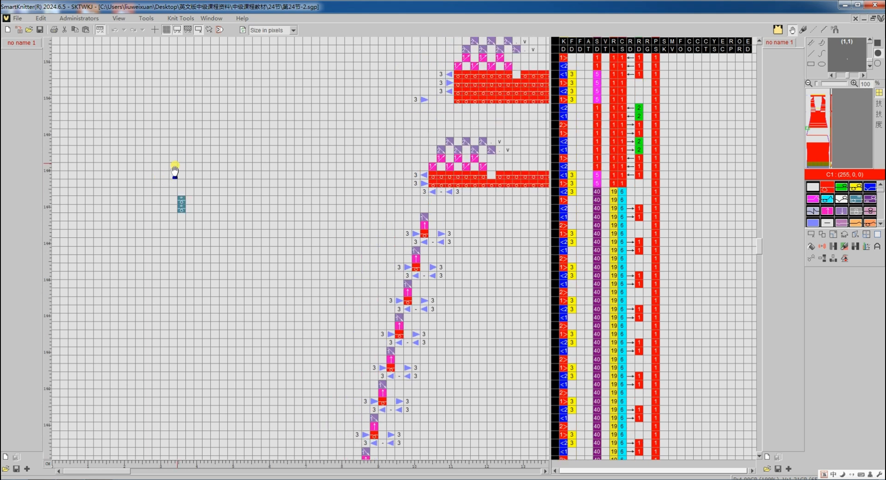
scroll(182, 245, down, 10)
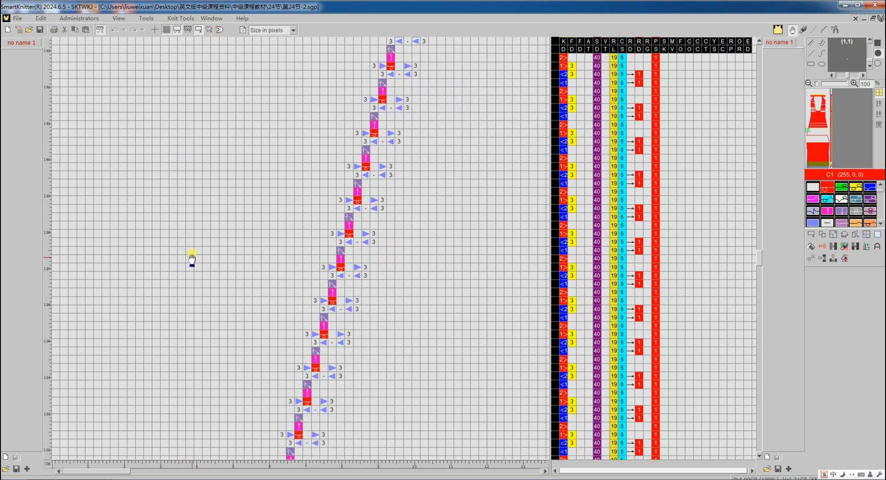
scroll(180, 309, down, 3)
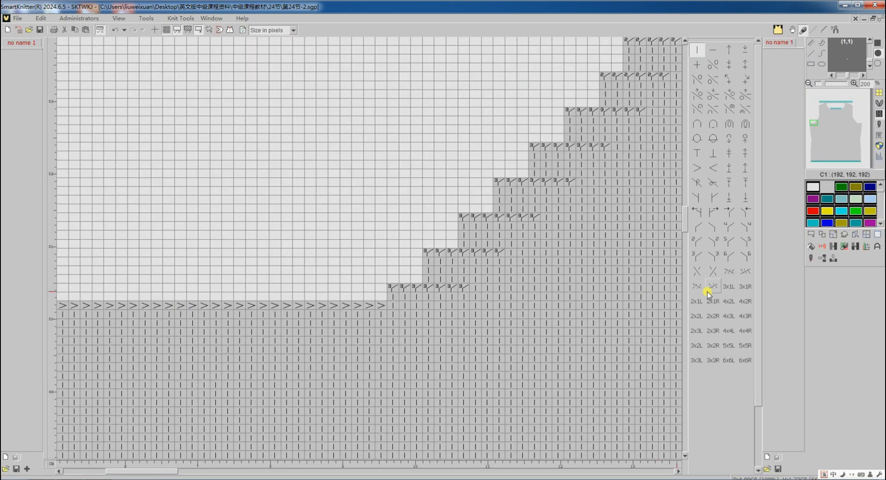
Set the stitch count before 'then cast-off' to 8 in the bind-off options and translate again
click(811, 259)
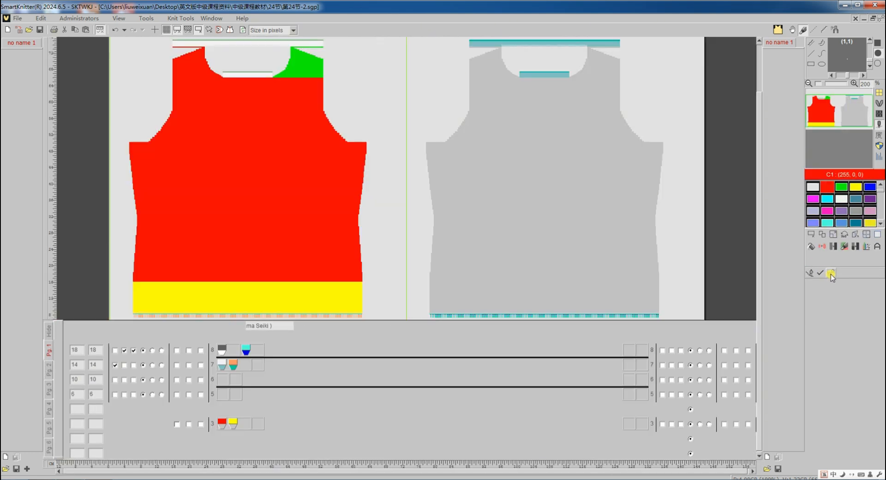
click(830, 273)
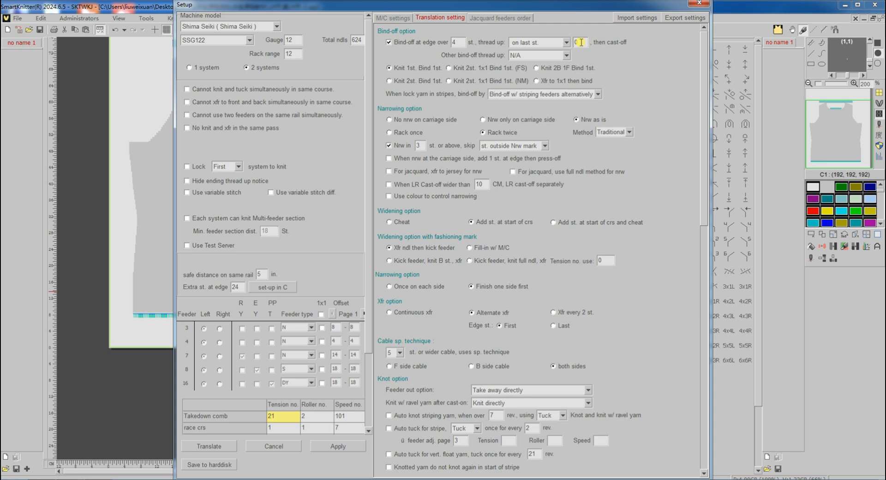
double_click(581, 42)
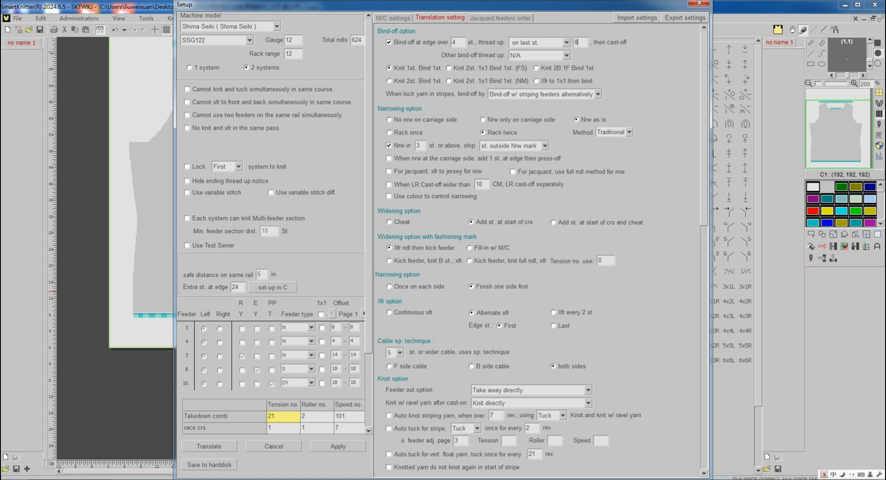
click(202, 446)
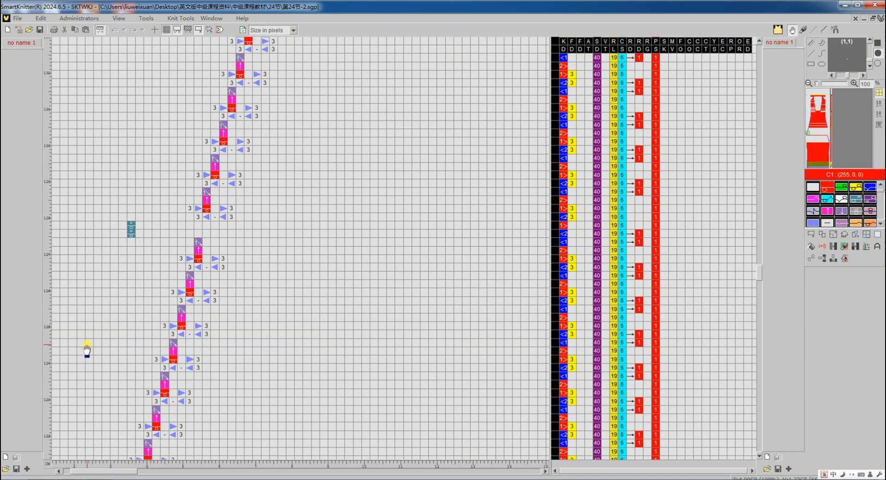
Open the setup for the third design and translate it with the current bind-off settings
scroll(87, 351, down, 3)
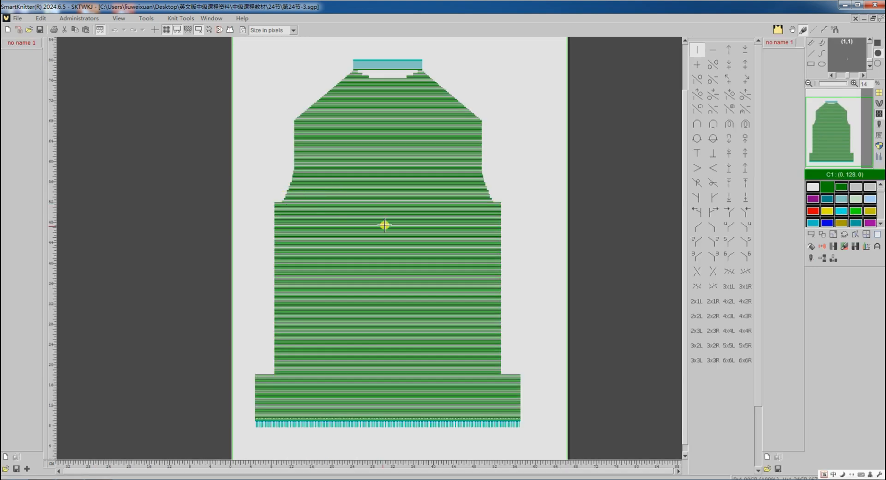
scroll(394, 219, up, 5)
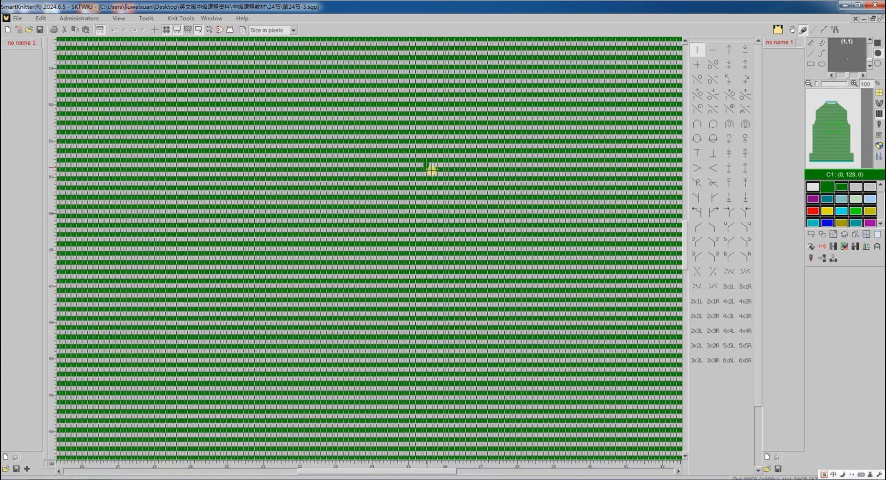
click(809, 261)
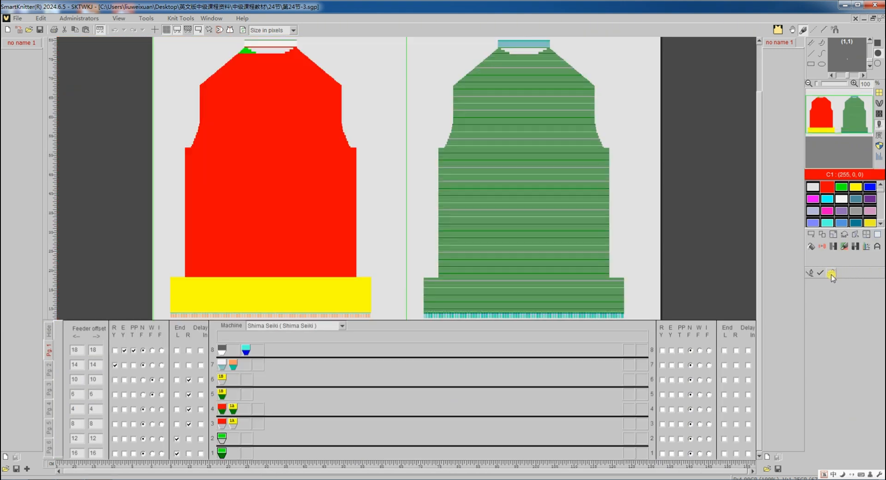
click(831, 274)
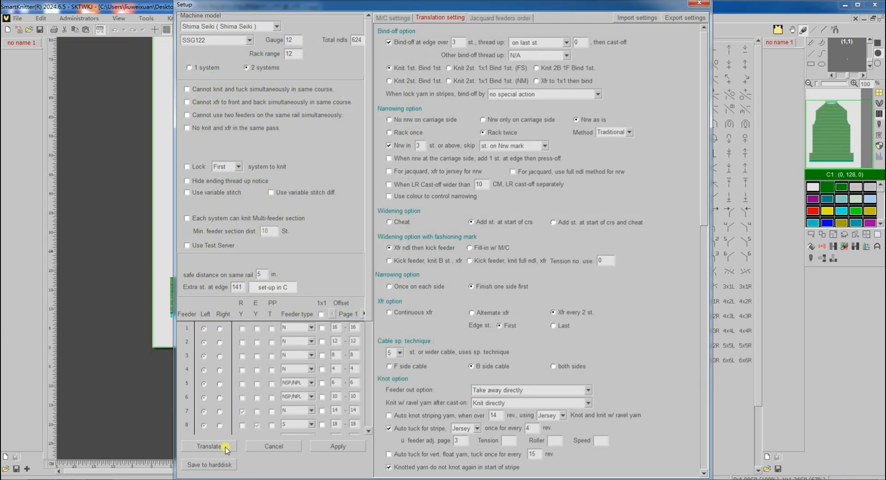
click(225, 447)
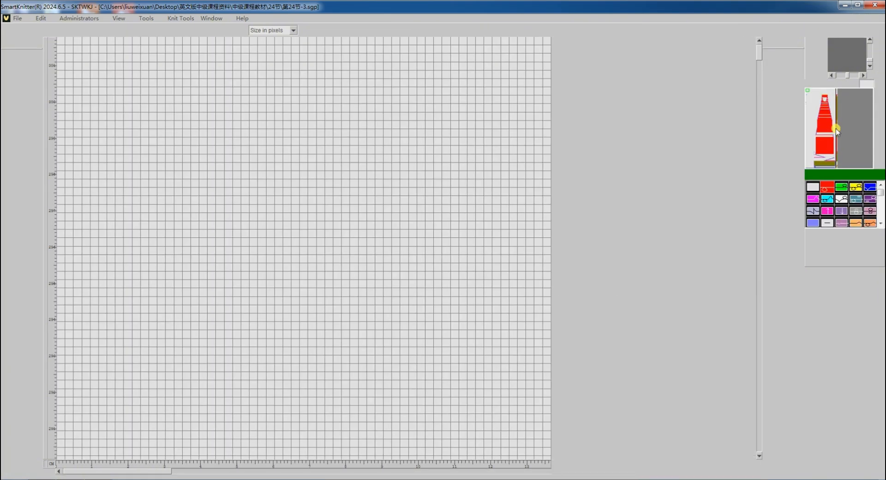
Inspect the translated program's shoulder bind-off rows of the third design
click(827, 129)
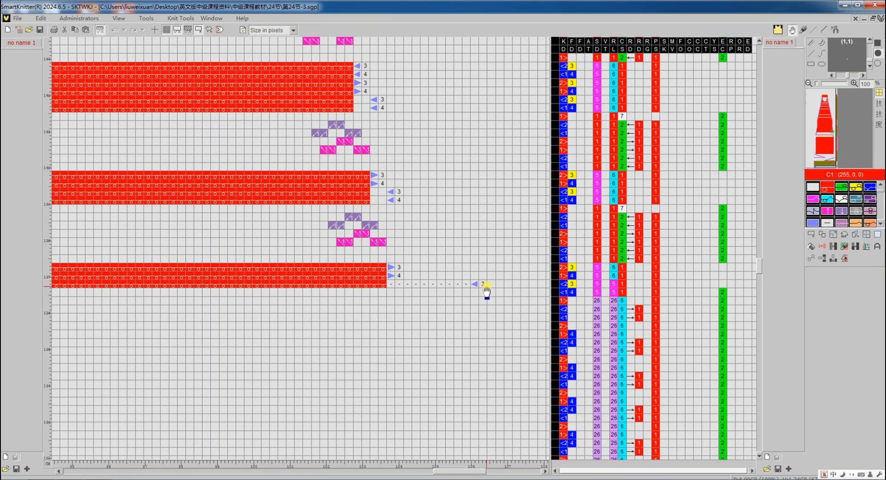
scroll(485, 291, down, 15)
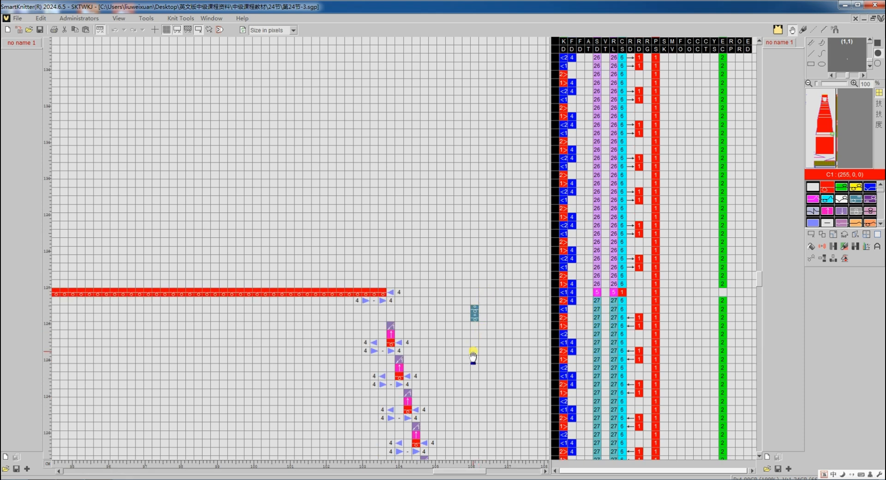
scroll(473, 356, down, 10)
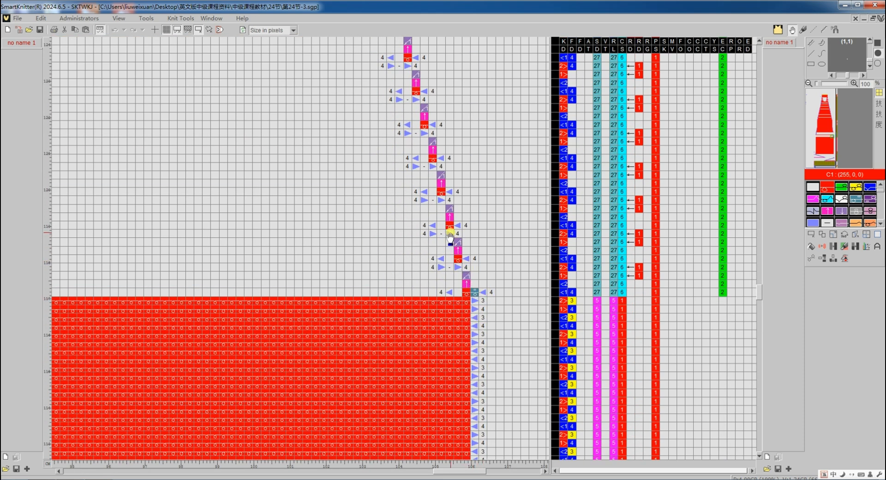
scroll(415, 208, up, 8)
scroll(405, 230, up, 4)
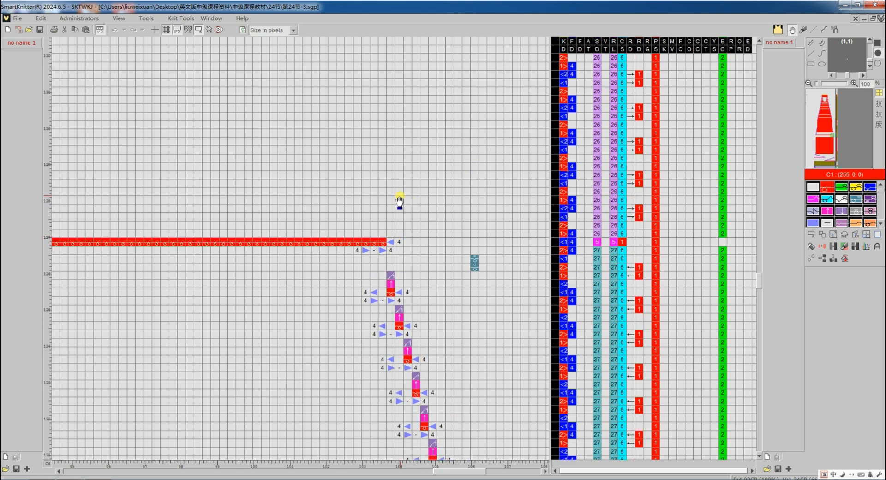
scroll(412, 199, up, 8)
scroll(412, 199, up, 6)
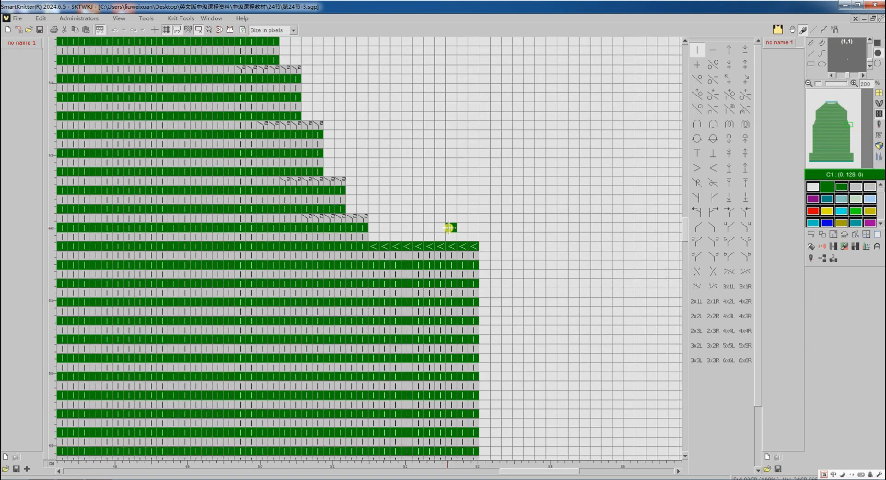
Set bind-off for lock yarn in stripes to 'Bind-off w/ striping feeders alternatively' and translate again
click(810, 261)
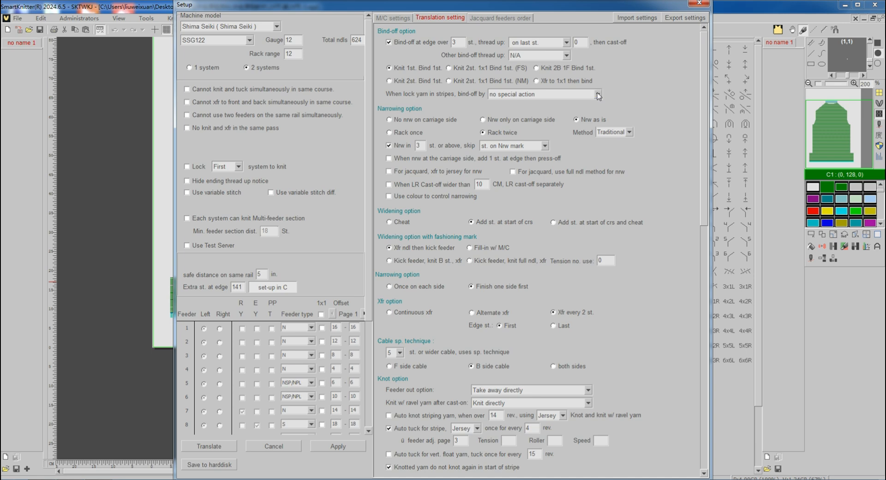
click(599, 95)
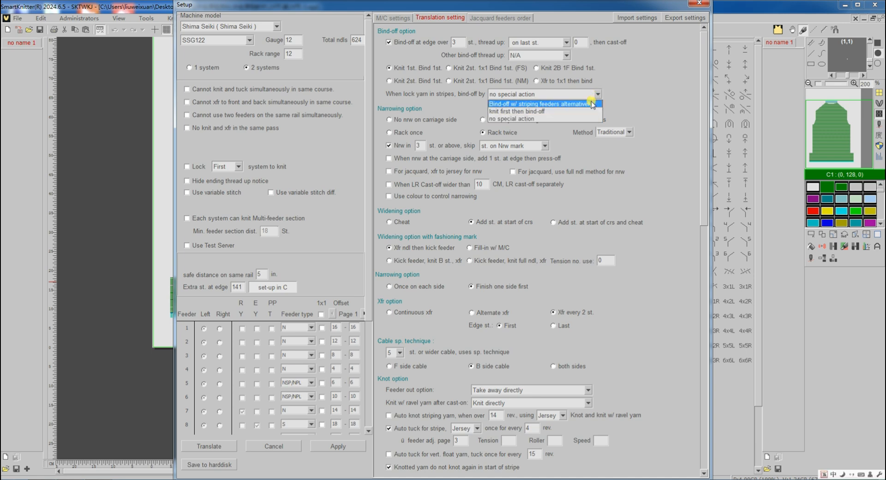
click(592, 105)
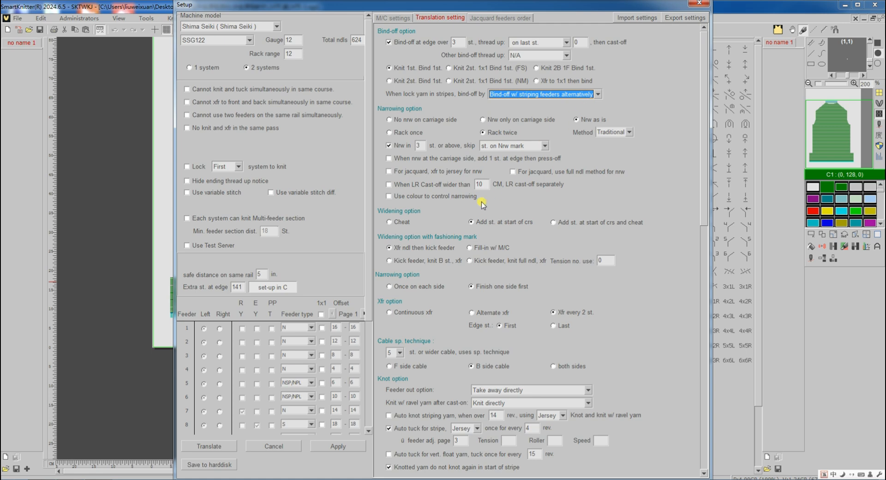
click(219, 445)
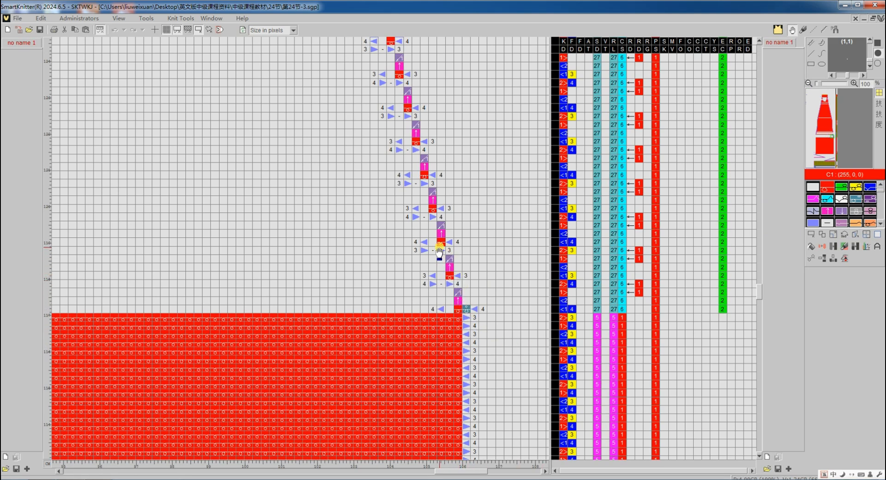
Inspect the retranslated bind-off rows, then return to the design chart
scroll(431, 228, up, 4)
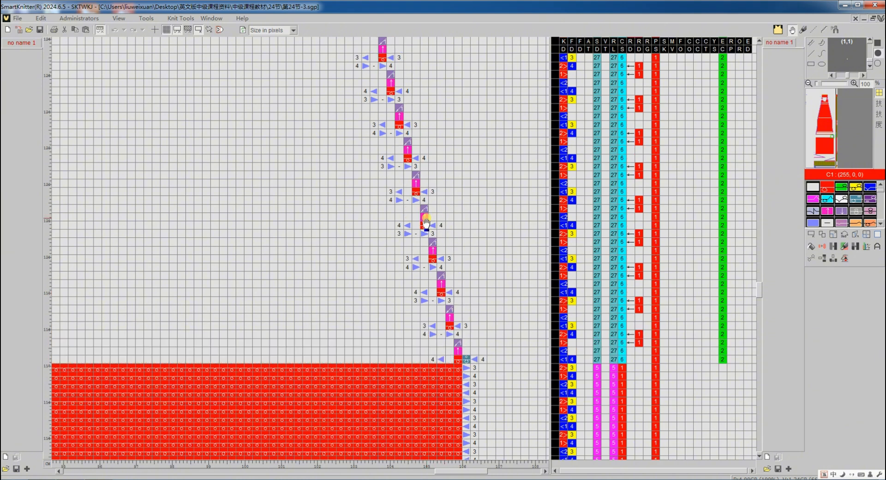
scroll(405, 223, up, 4)
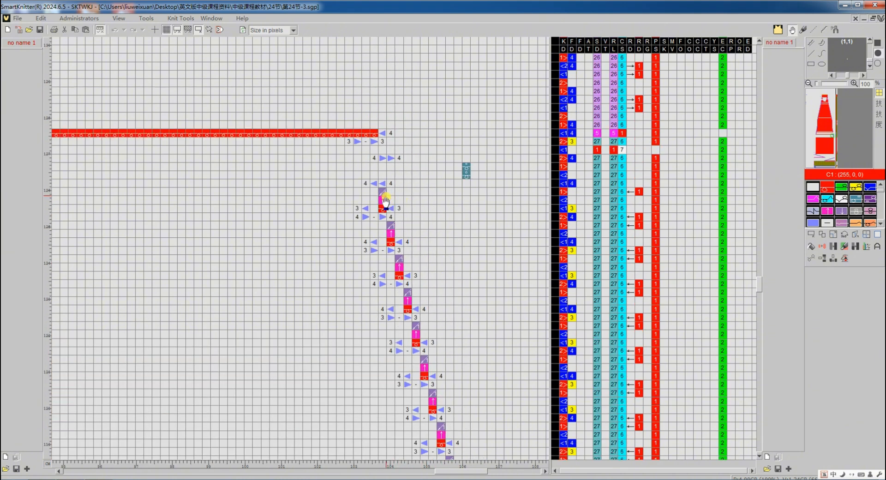
scroll(390, 189, up, 2)
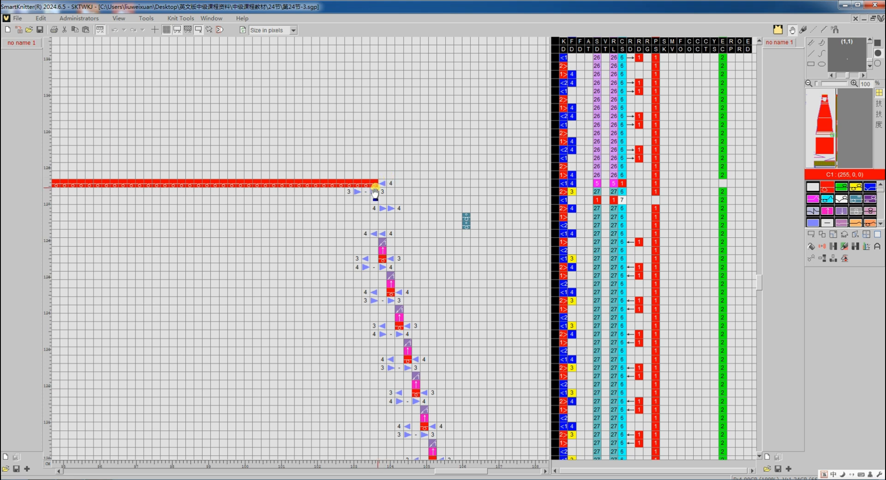
scroll(384, 187, up, 15)
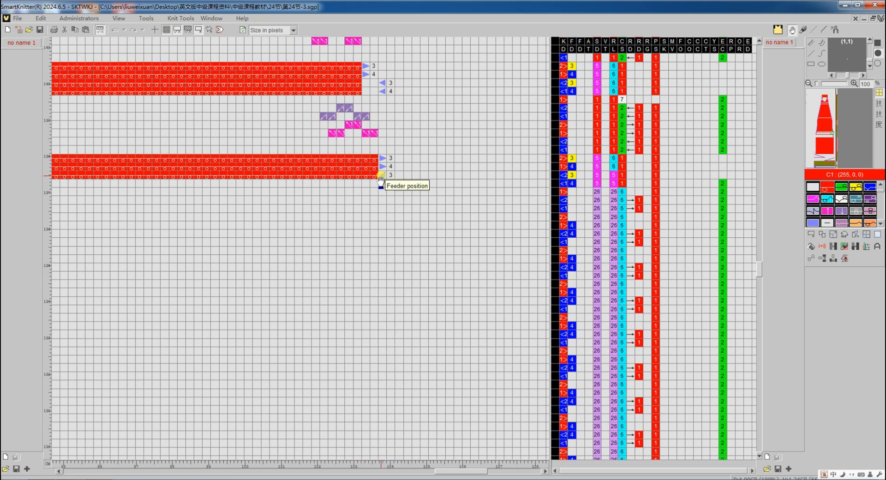
key(Tab)
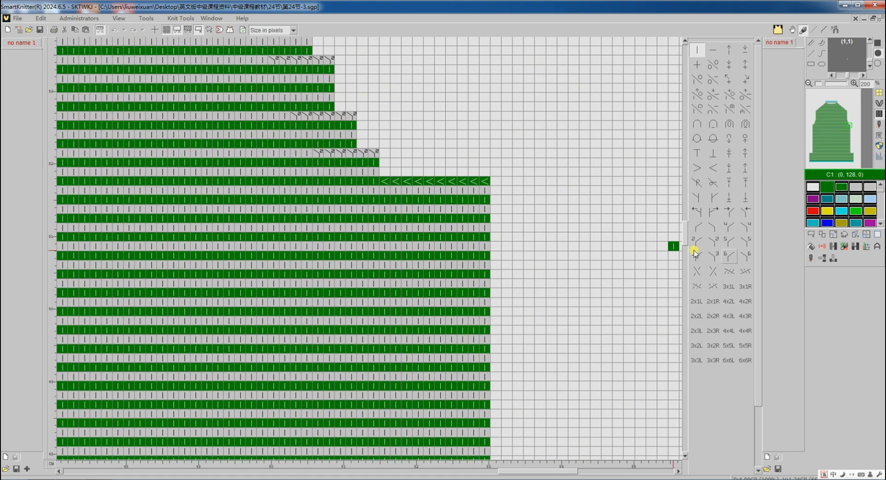
Draw bind-off chevrons across the blank row above the shoulder step and replace the original bind-off row with knit stitches
click(821, 259)
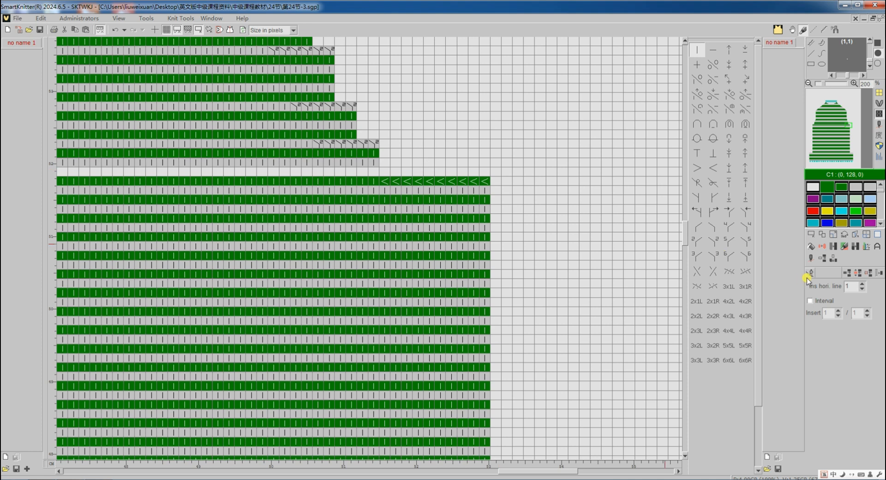
click(713, 167)
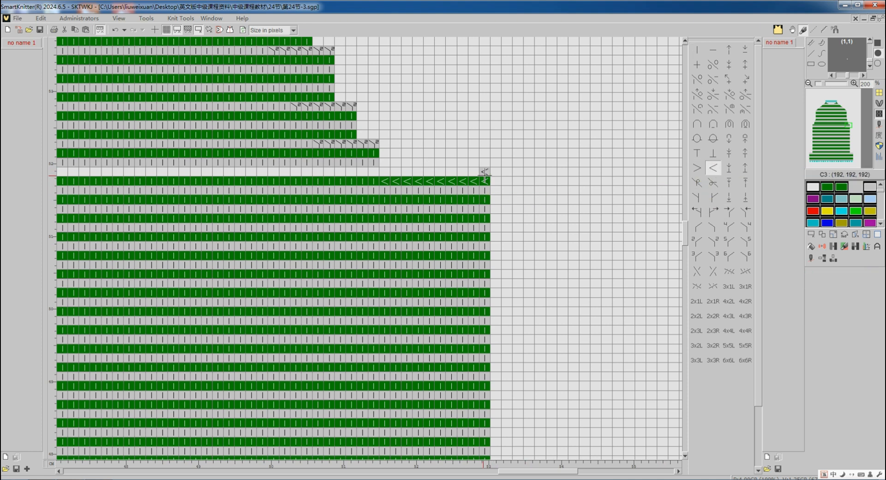
drag(483, 172, 385, 172)
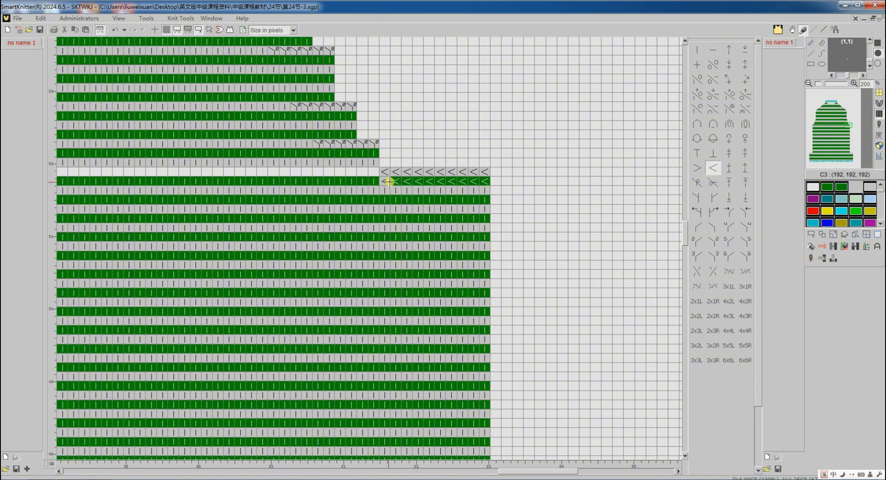
click(696, 50)
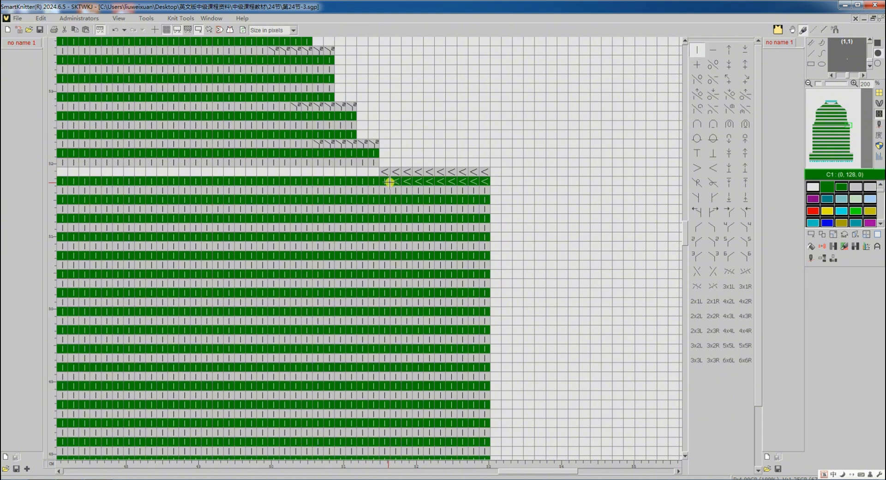
drag(387, 182, 481, 182)
Recolour the new bind-off row with the red yarn colour in the colour view
click(881, 131)
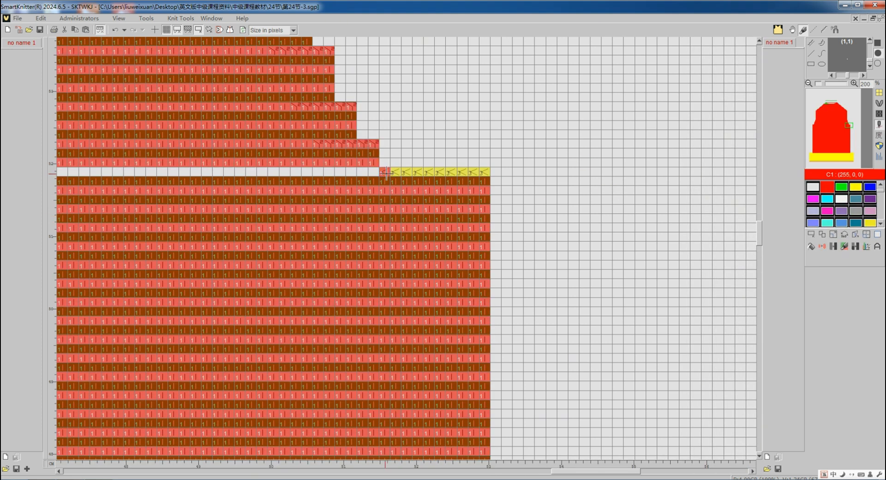
drag(386, 172, 477, 172)
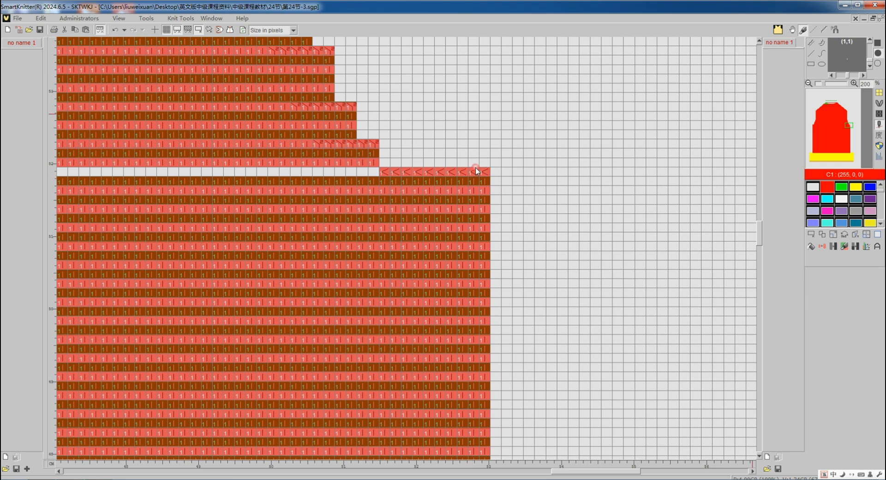
click(879, 116)
Open the setup, keep 'Bind-off w/ striping feeders alternatively' for lock yarn in stripes, and translate the design again
click(809, 261)
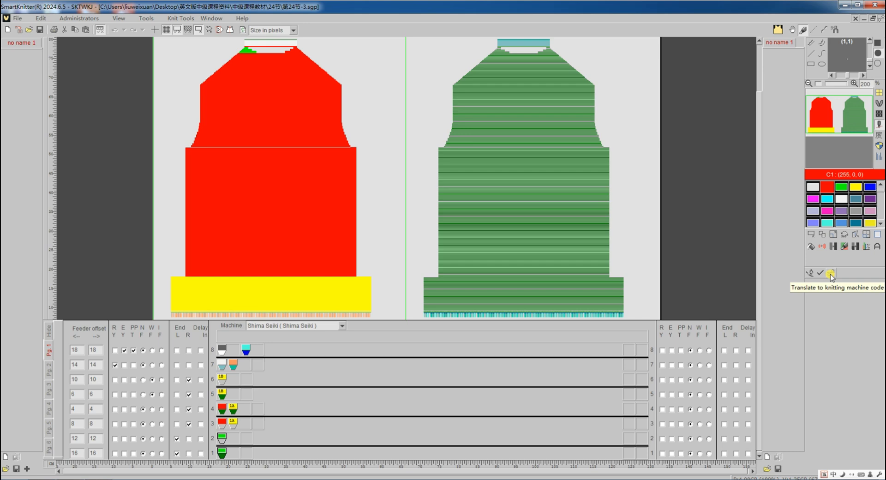
click(831, 274)
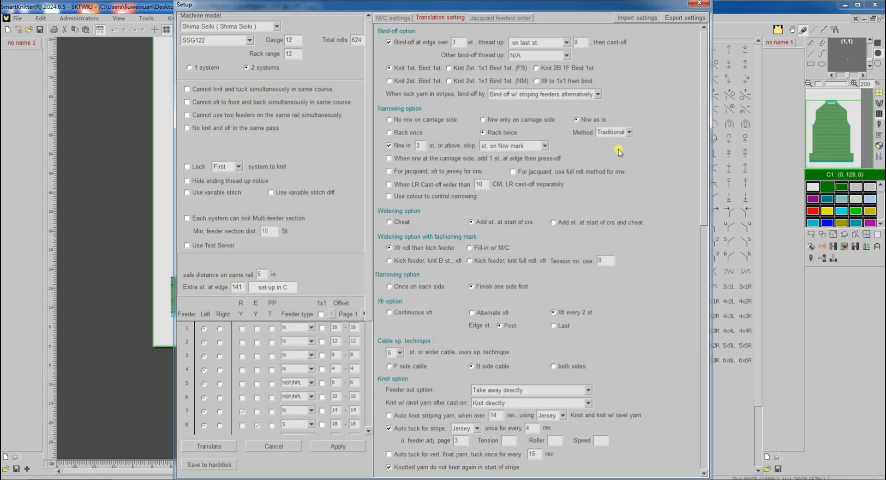
click(598, 95)
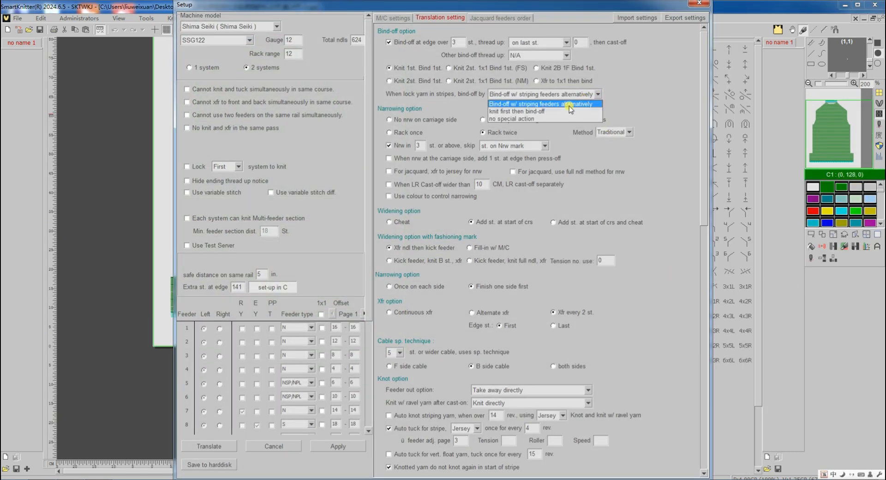
click(530, 119)
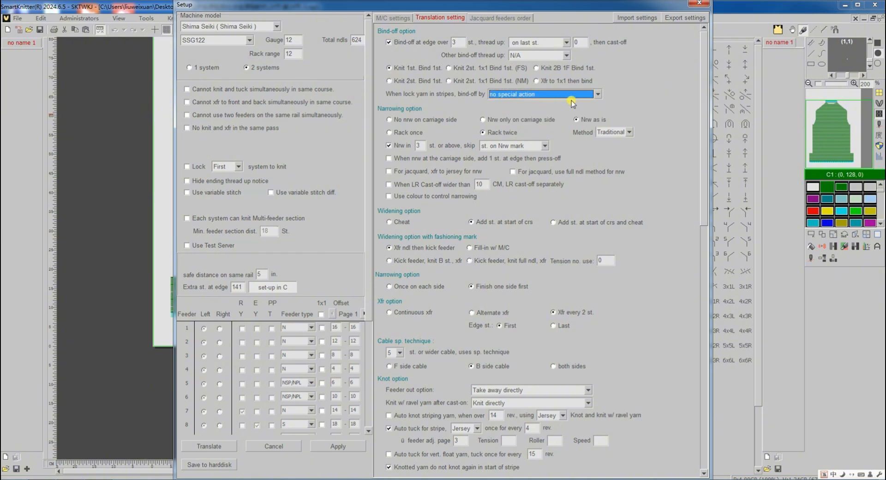
click(592, 95)
click(577, 105)
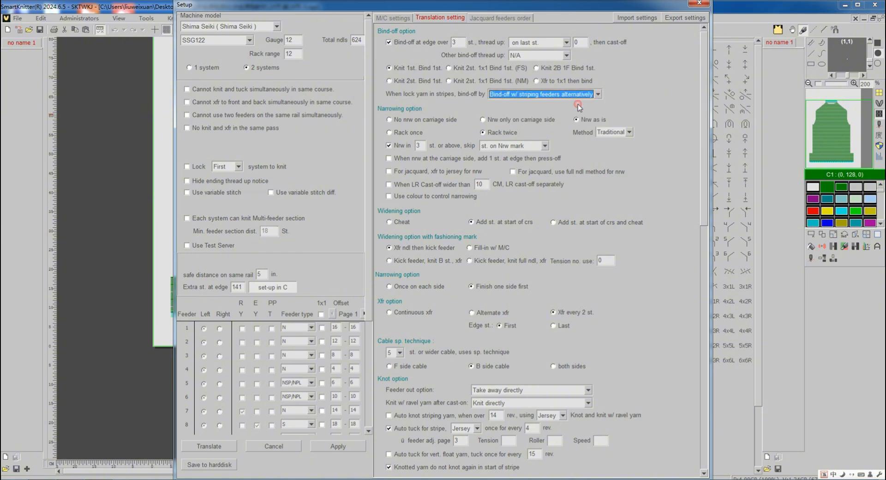
click(219, 446)
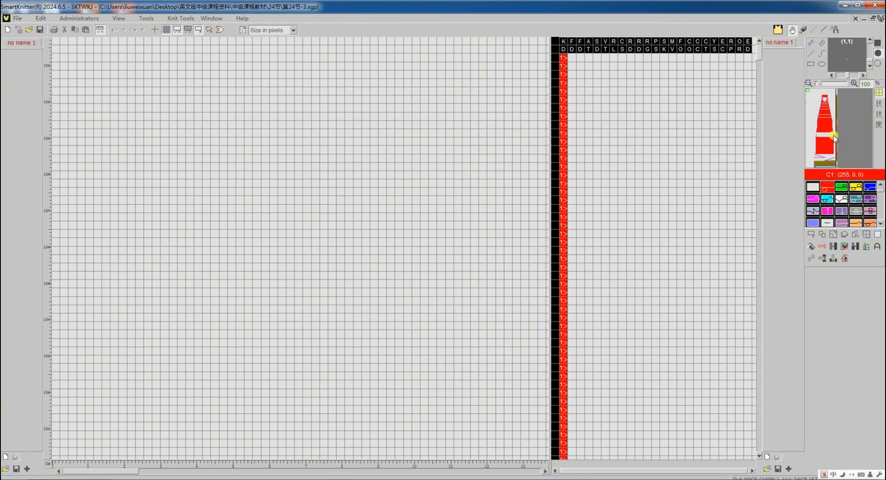
Inspect the retranslated program's bind-off area and compare it with the previous program listing
click(834, 137)
scroll(468, 244, down, 3)
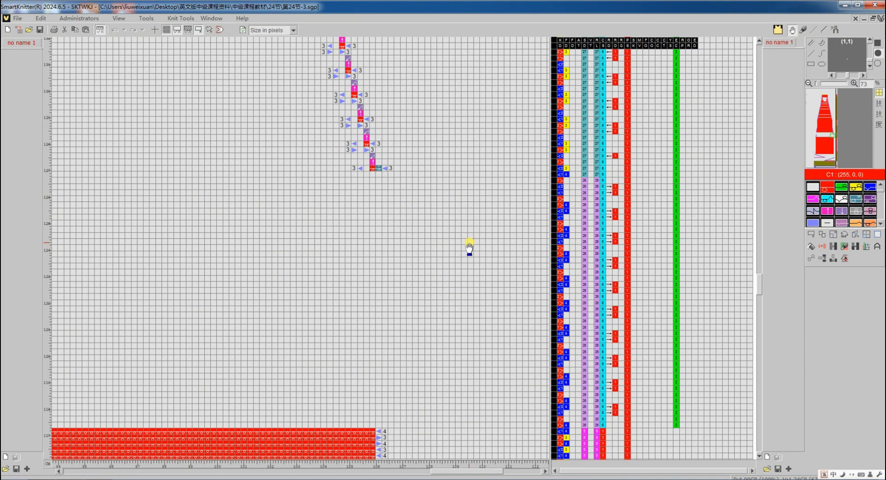
scroll(467, 245, down, 4)
scroll(440, 310, up, 6)
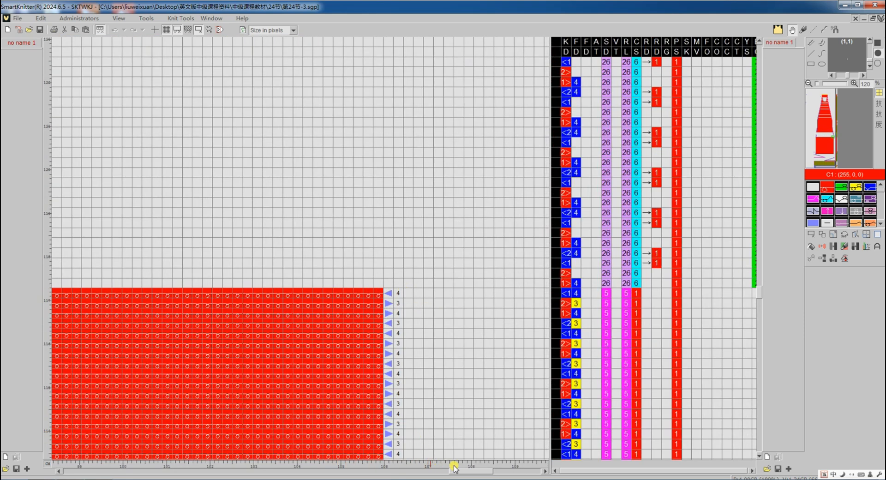
drag(465, 473, 221, 476)
scroll(274, 267, up, 10)
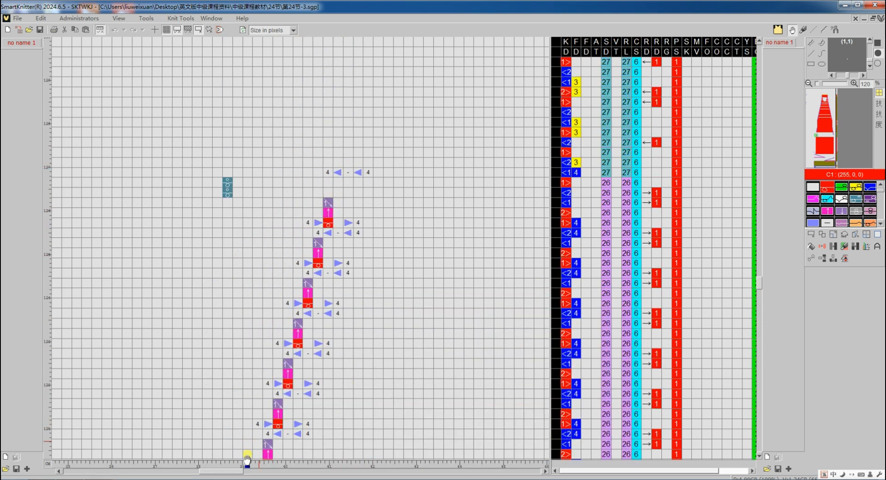
drag(228, 473, 507, 472)
scroll(370, 420, down, 5)
scroll(355, 410, down, 1)
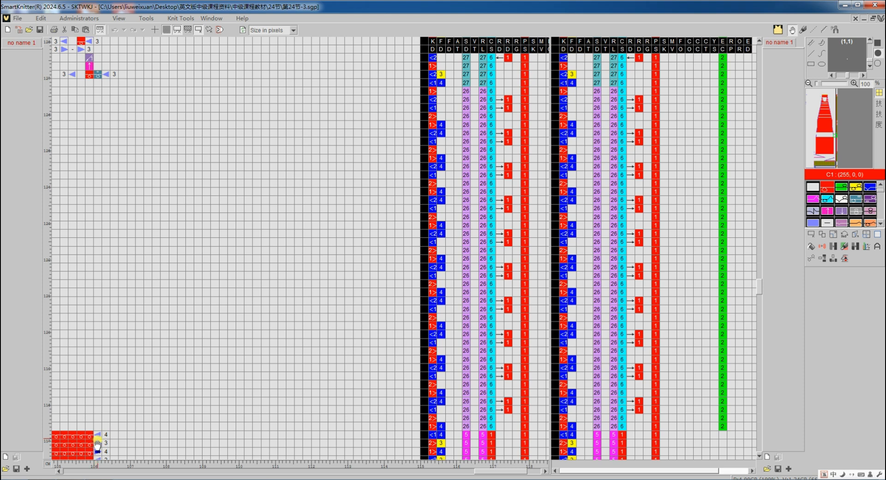
Scroll through the earlier program's shoulder bind-off rows to compare the stepped bind-off sequence
scroll(104, 90, up, 10)
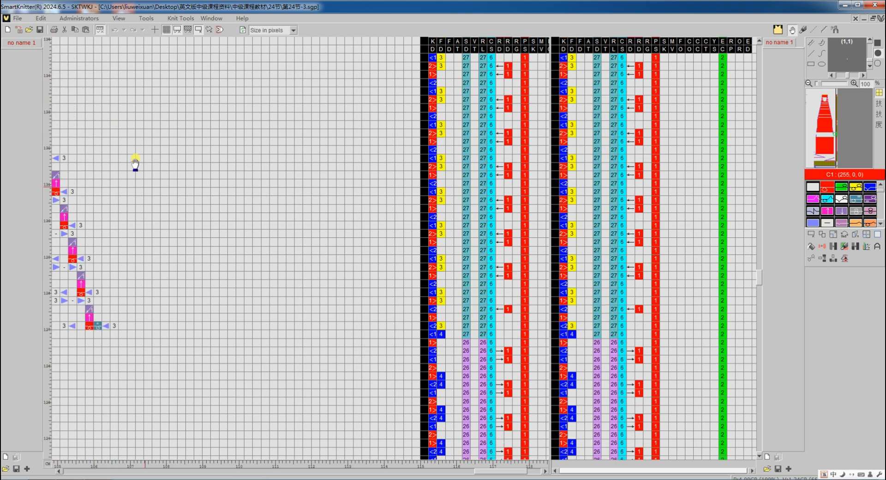
drag(517, 471, 465, 477)
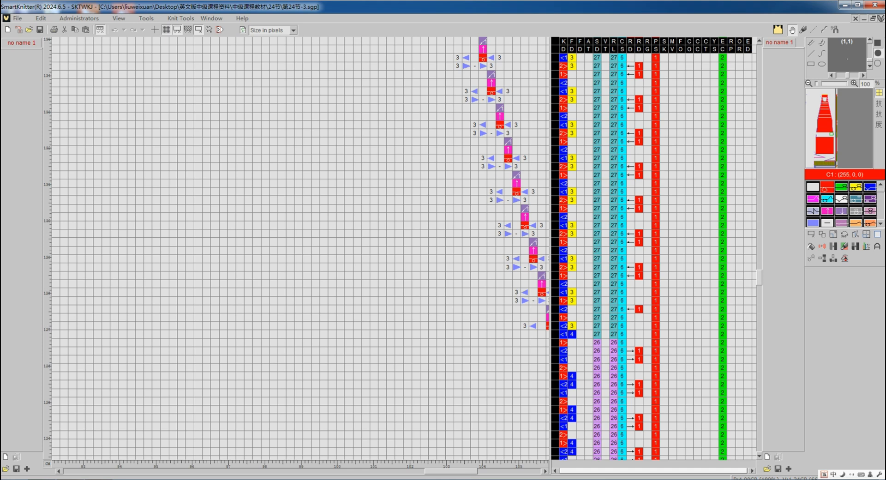
drag(466, 473, 473, 474)
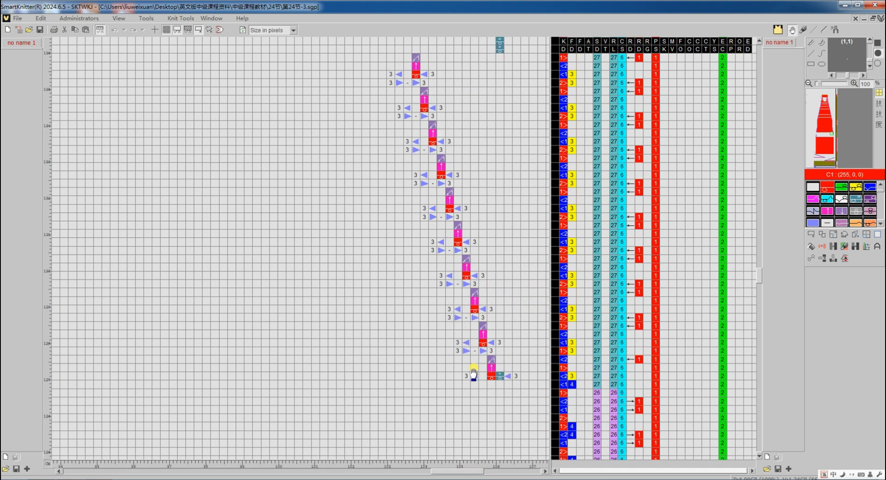
scroll(446, 368, up, 8)
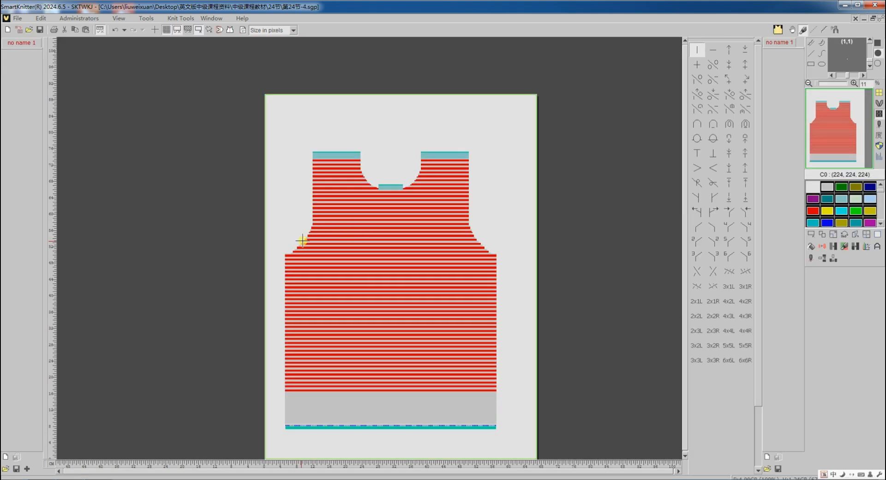
Translate the striped vest design into a knitting program
click(810, 259)
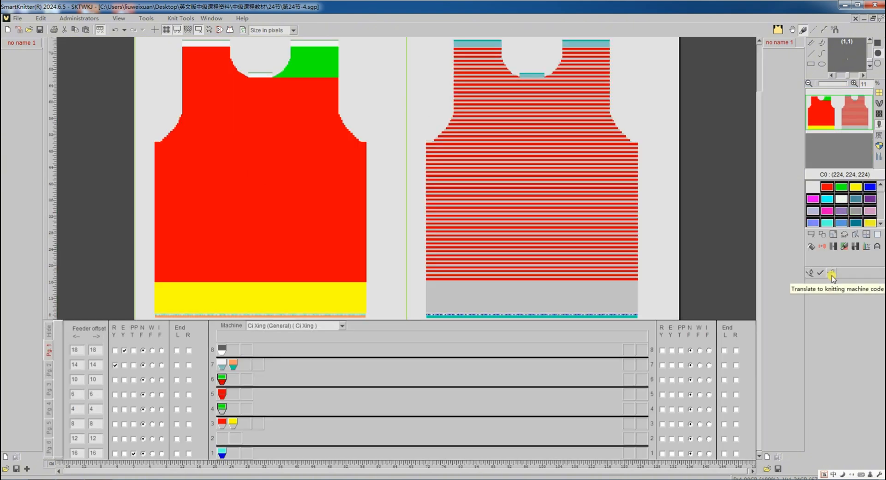
click(832, 276)
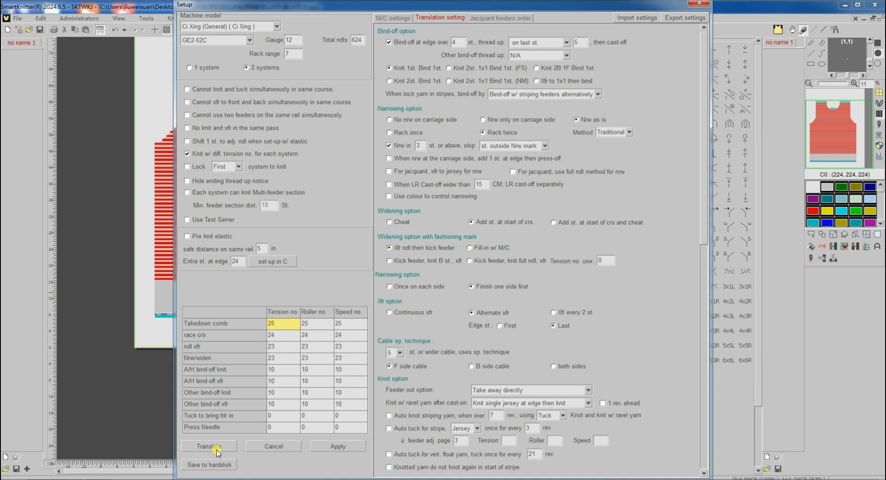
click(215, 447)
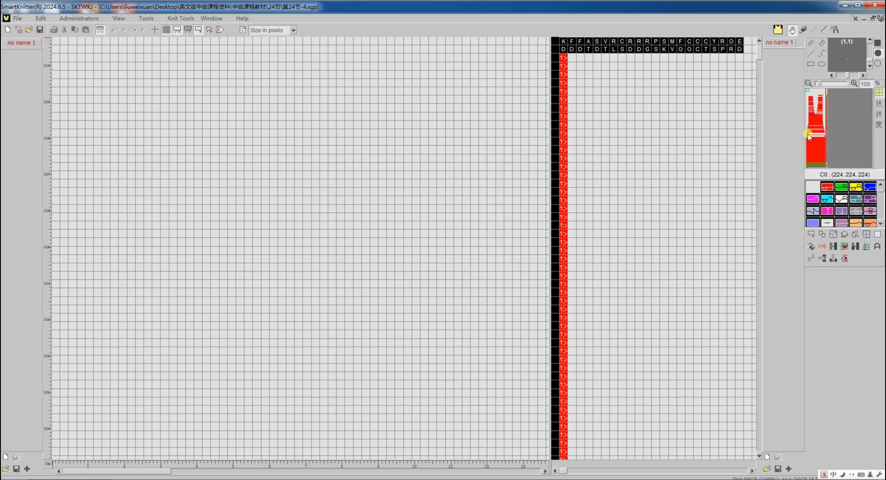
Inspect the vest program's shoulder bind-off rows and leave the program view
click(808, 136)
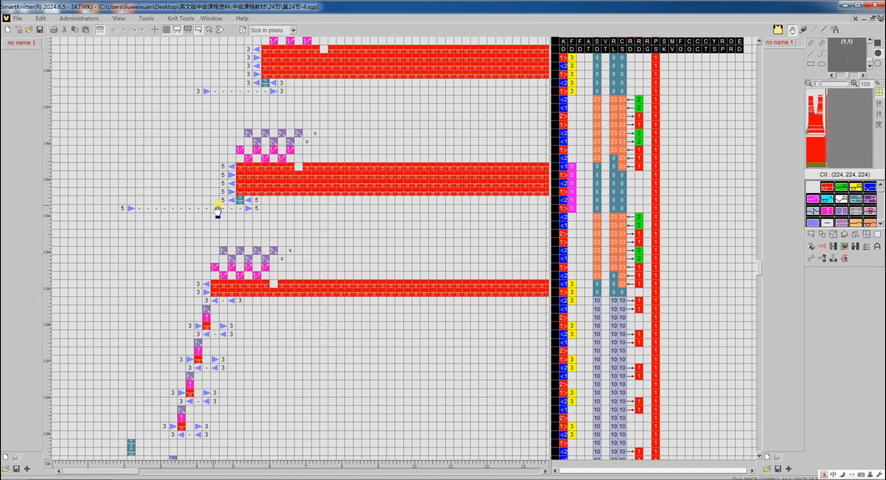
scroll(164, 200, down, 10)
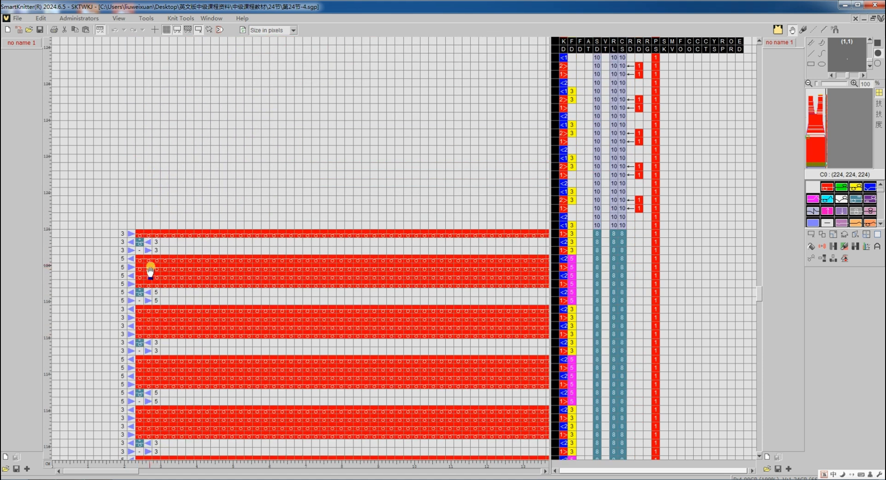
scroll(123, 255, up, 6)
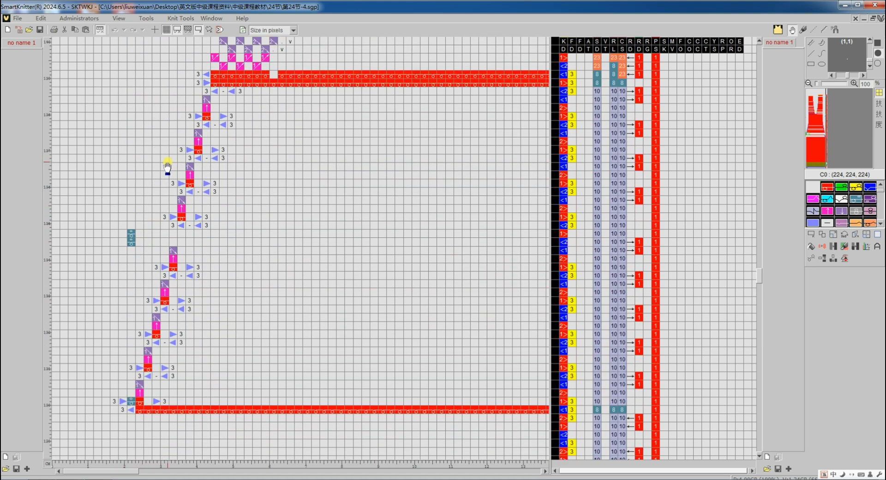
scroll(167, 166, up, 4)
key(Escape)
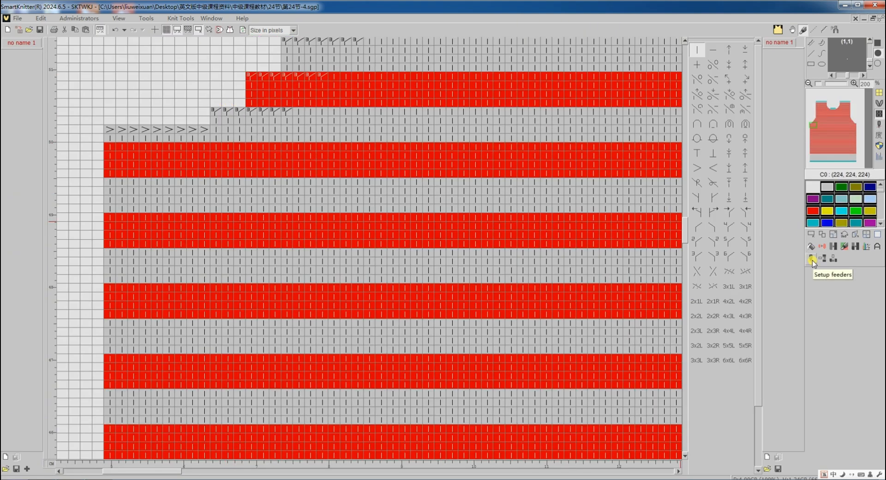
Open the setup, keep 'Bind-off w/ striping feeders alternatively', enable 'Auto tuck for stripe', and translate the vest again
click(813, 261)
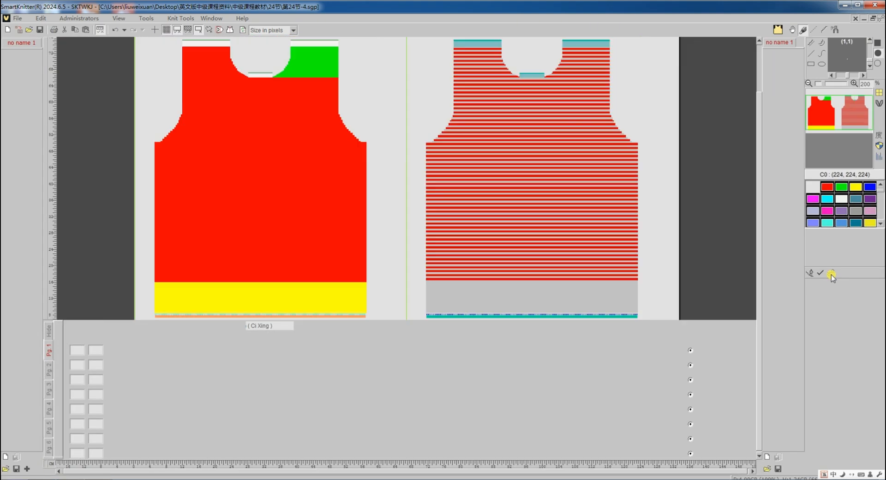
click(830, 274)
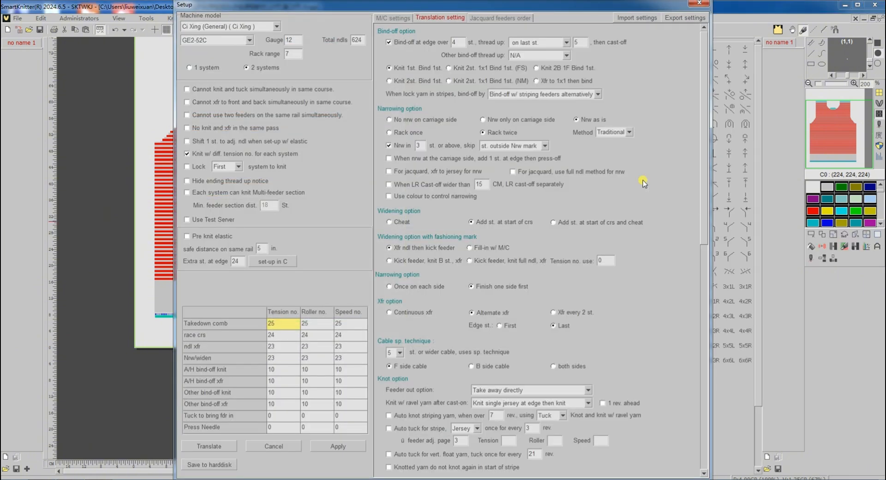
click(597, 95)
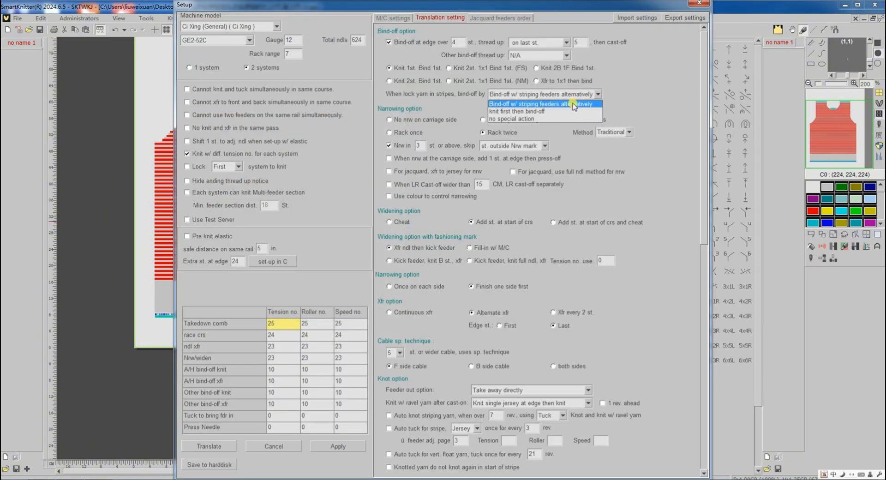
click(643, 110)
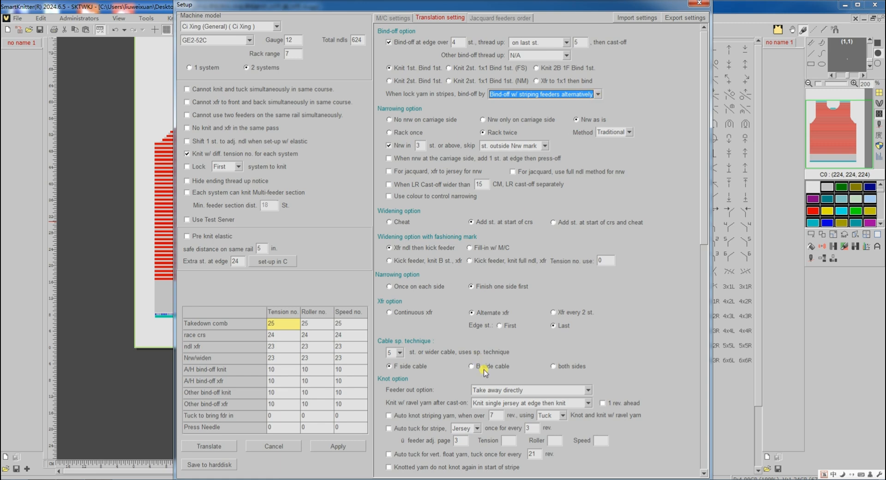
click(389, 429)
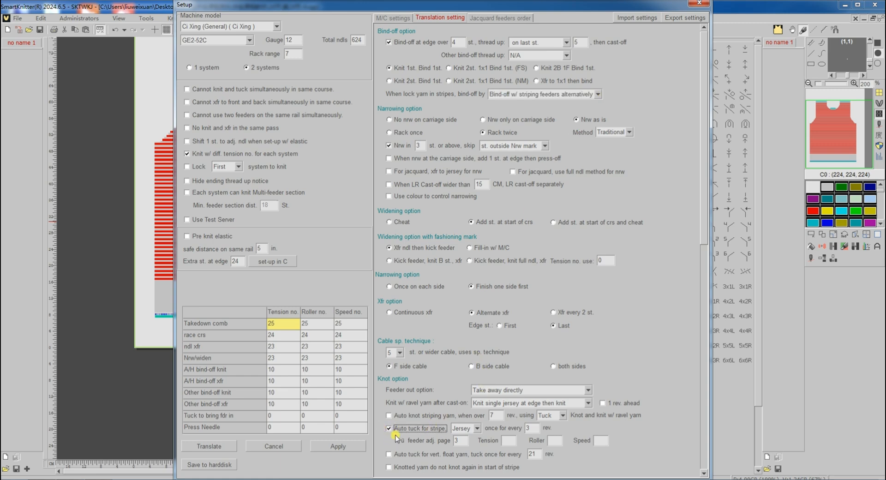
click(230, 448)
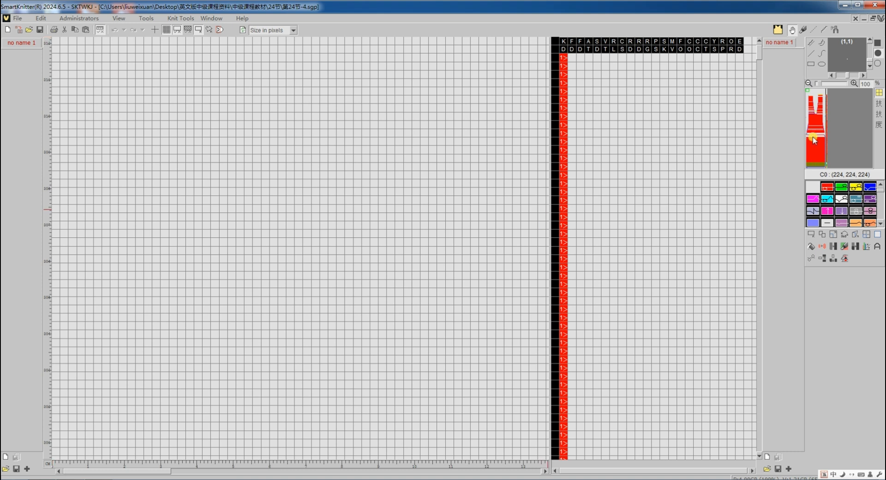
Inspect the retranslated vest program's shoulder bind-off area
click(808, 137)
scroll(218, 259, down, 8)
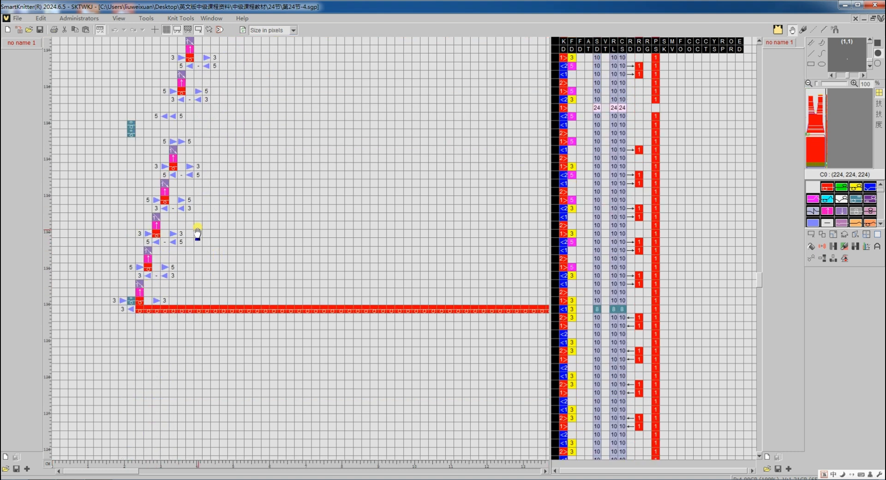
scroll(201, 229, up, 4)
scroll(204, 225, up, 4)
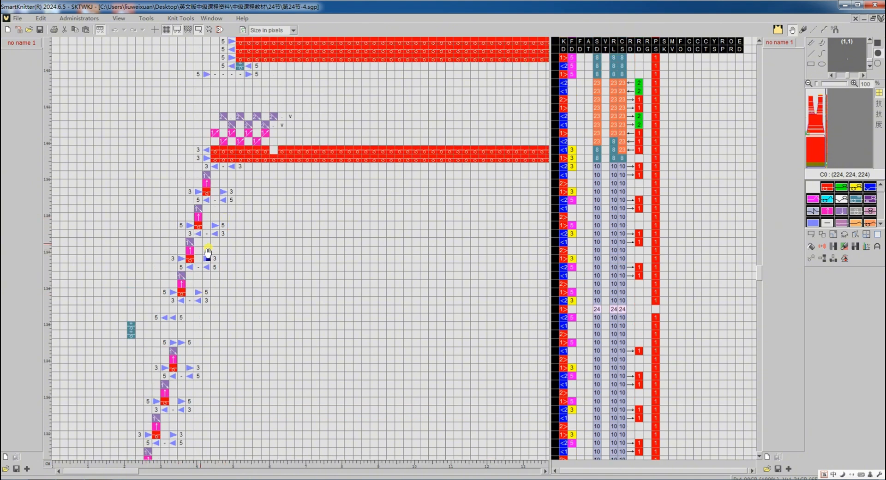
scroll(205, 185, up, 2)
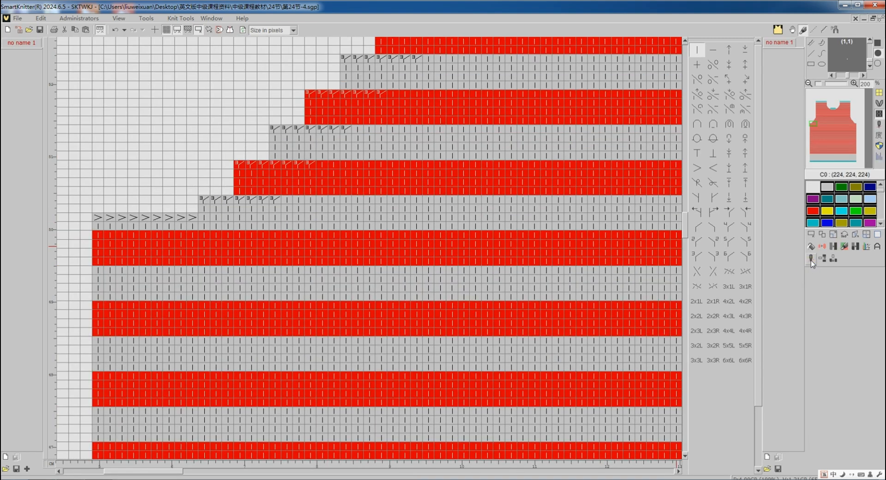
Set lock-yarn-in-stripes bind-off to 'knit first then bind-off' in the setup and translate the vest again
click(811, 259)
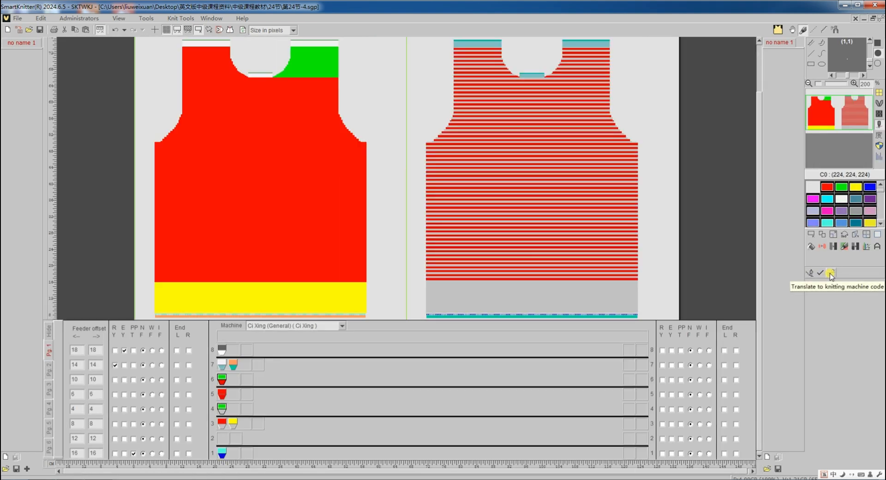
click(830, 273)
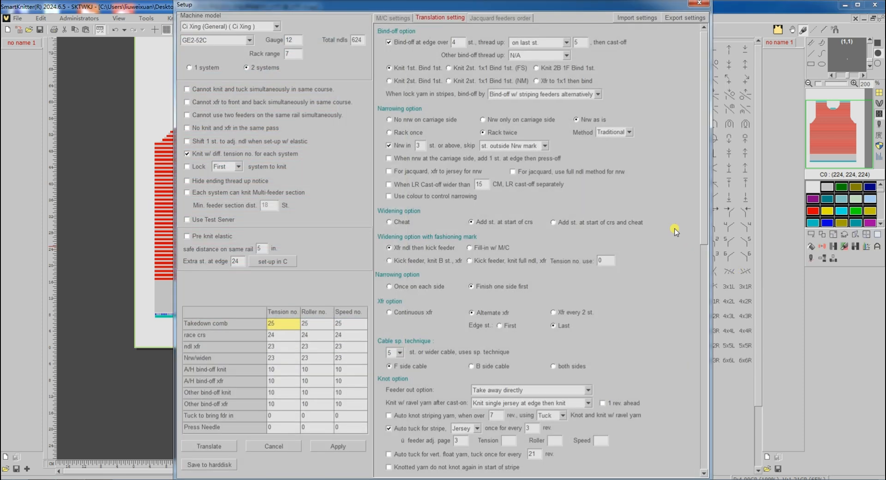
click(597, 94)
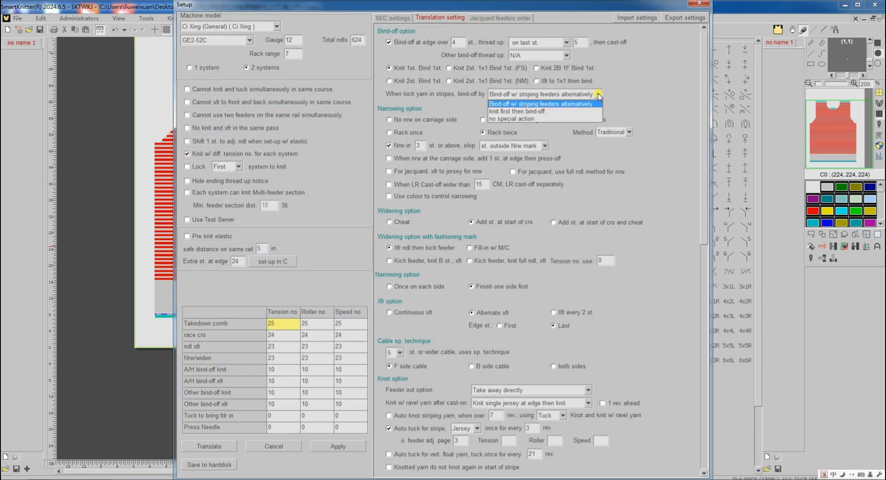
click(563, 110)
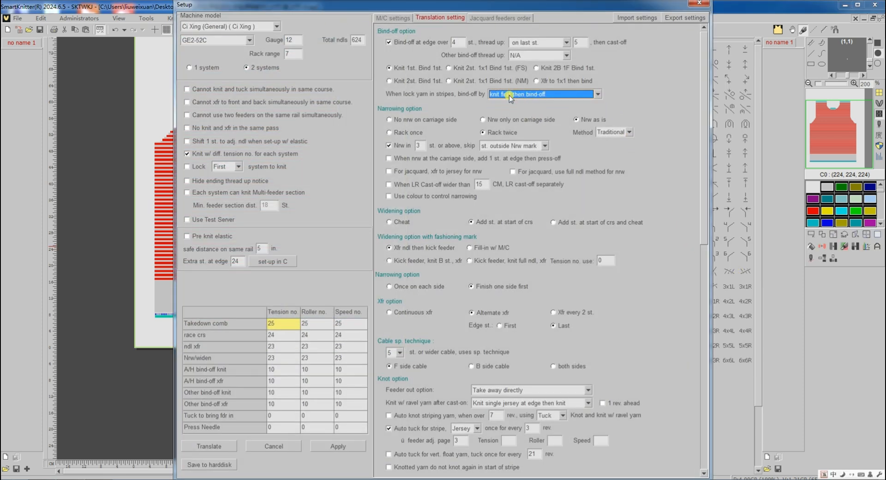
click(216, 446)
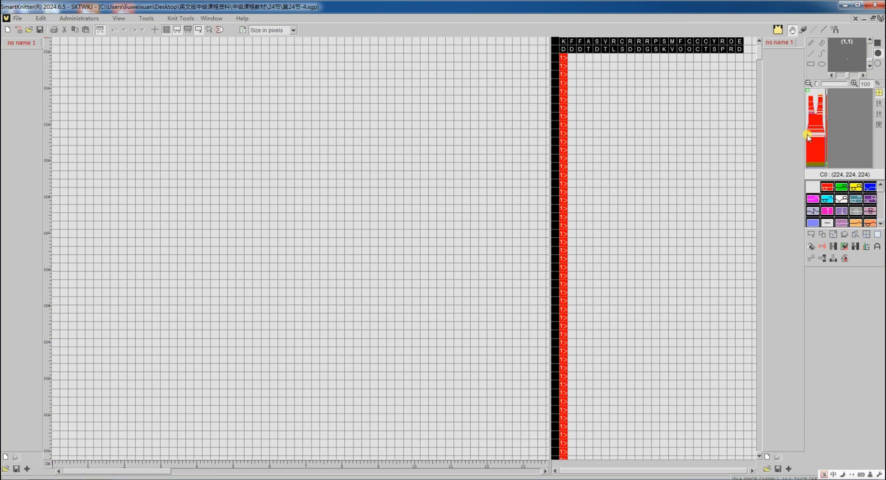
Examine the vest program's shoulder bind-off rows after the new bind-off option
click(808, 134)
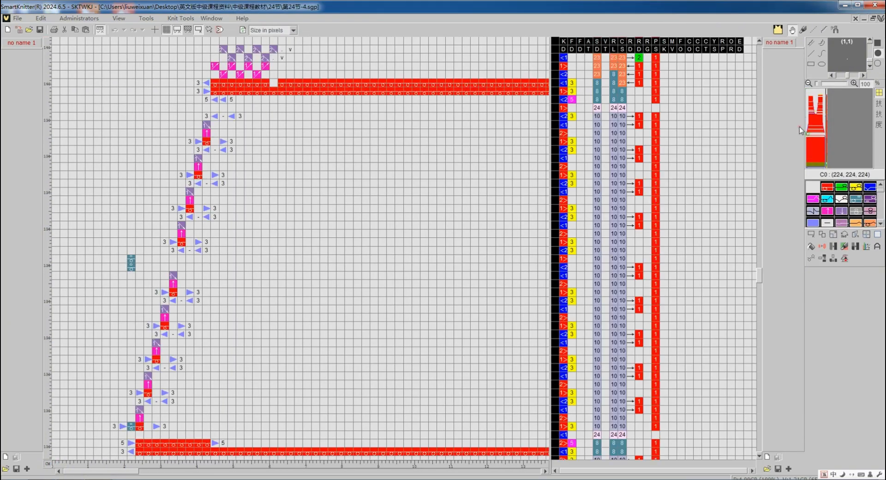
scroll(342, 271, down, 2)
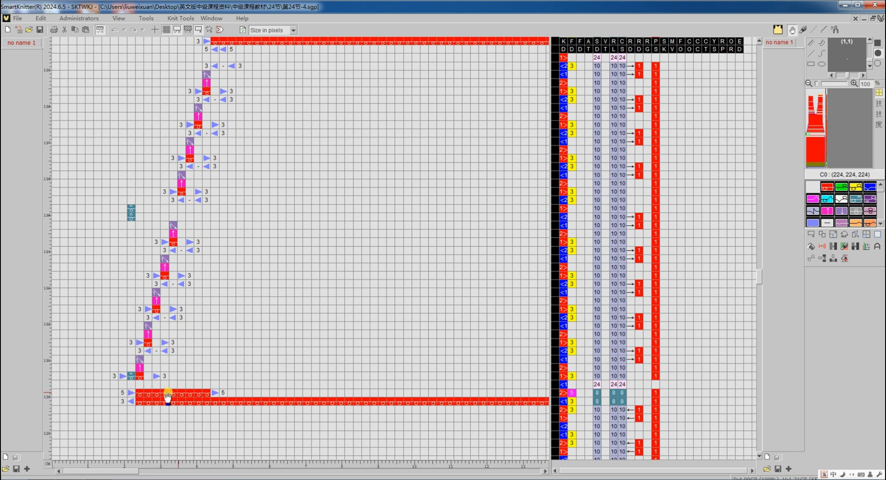
scroll(211, 266, up, 4)
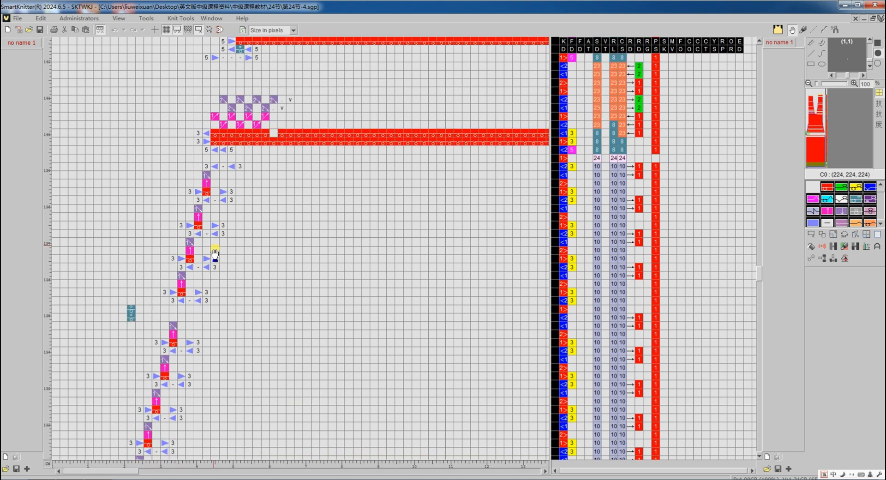
scroll(237, 145, up, 2)
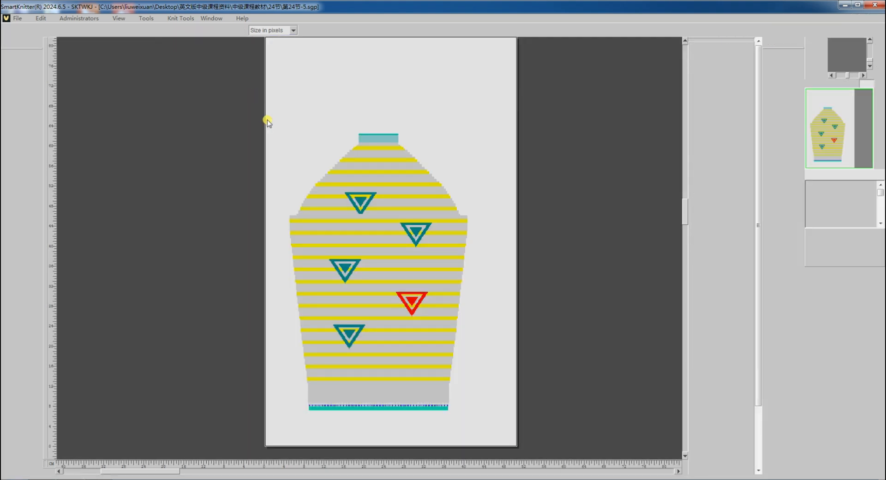
Open the setup for the triangle-motif sweater design and translate it with 'knit first then bind-off'
scroll(328, 212, up, 4)
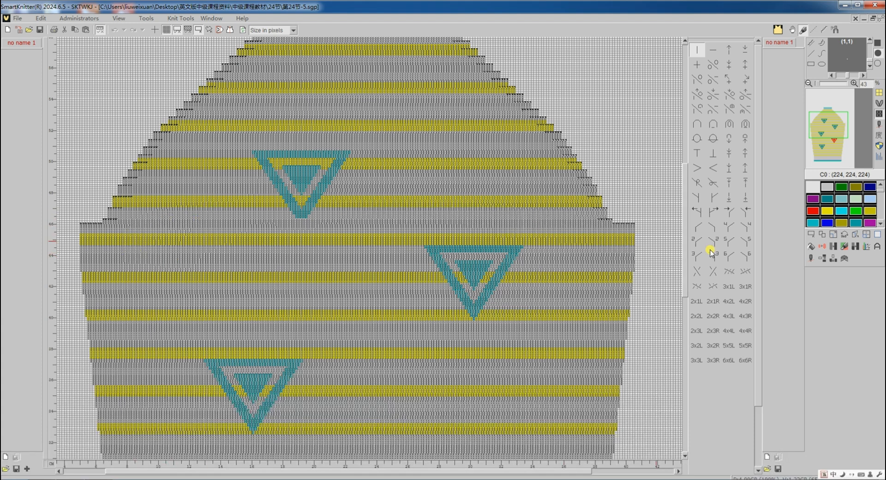
click(812, 258)
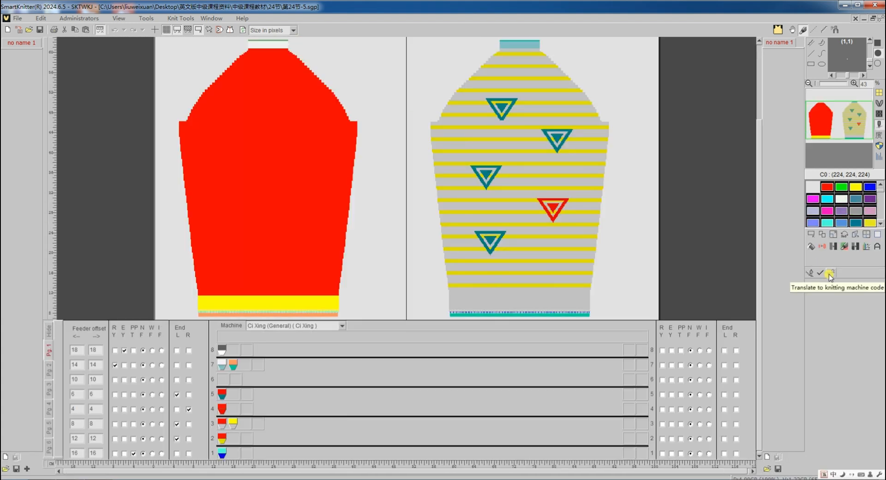
click(830, 273)
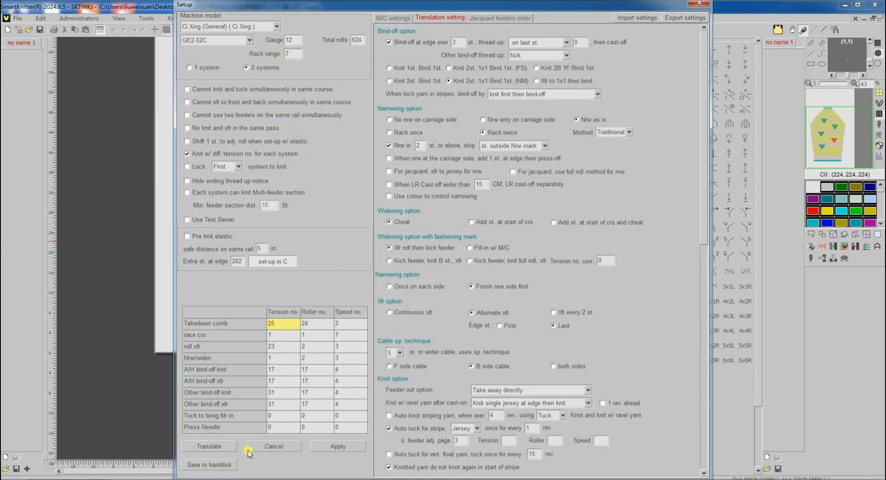
click(223, 446)
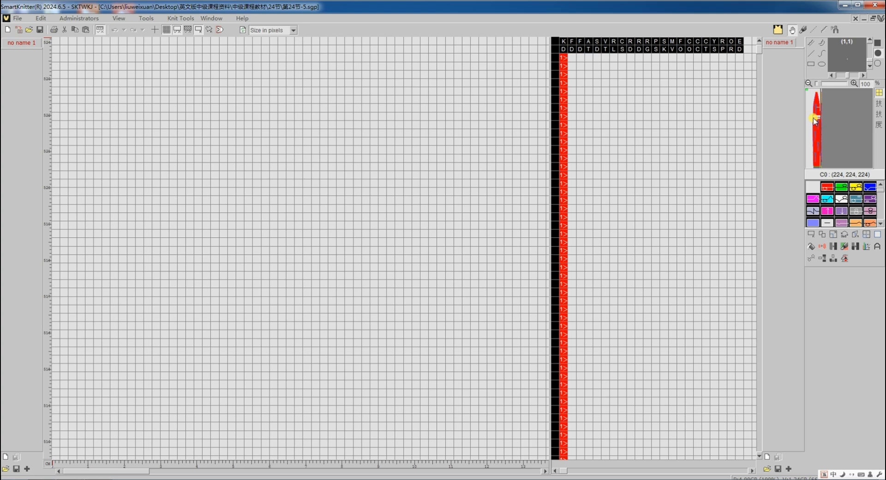
Inspect the sweater program's stepped bind-off rows
click(819, 133)
scroll(455, 273, down, 9)
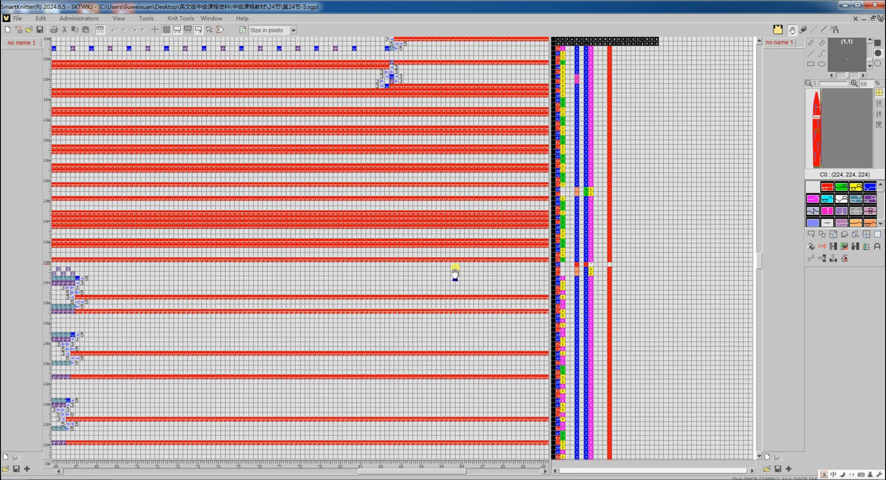
scroll(419, 209, up, 8)
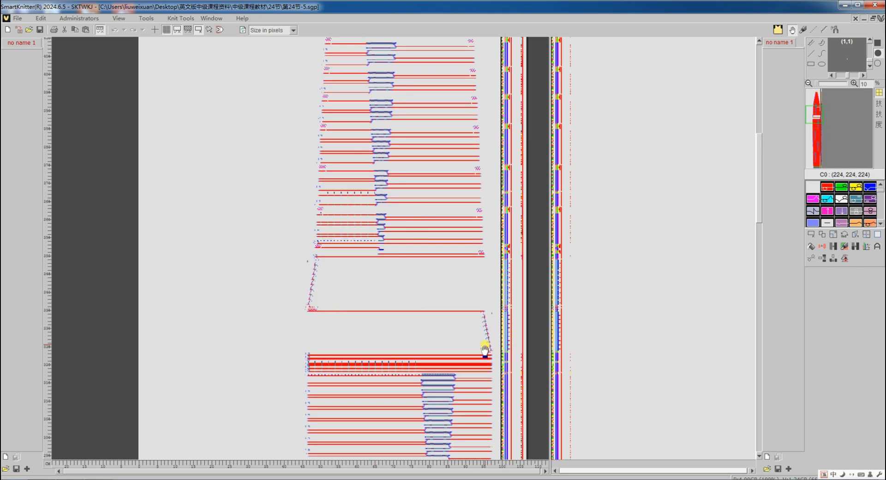
scroll(492, 353, up, 7)
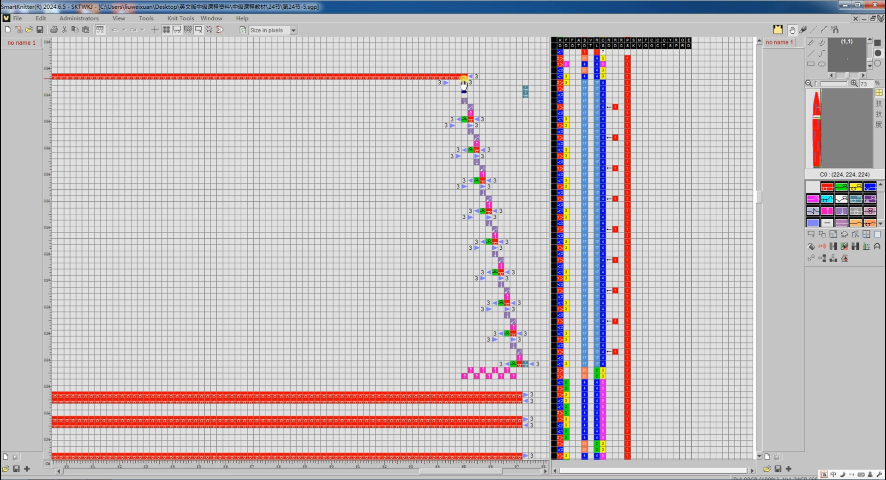
Examine the sweater program's upper bind-off rows where the striped section meets the stepped bind-off
scroll(420, 89, left, 10)
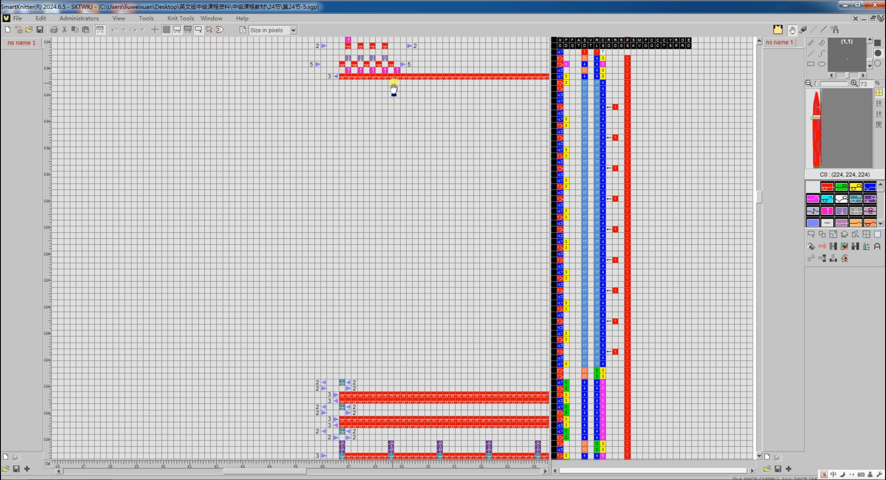
scroll(369, 92, up, 3)
scroll(365, 161, up, 5)
scroll(401, 301, up, 2)
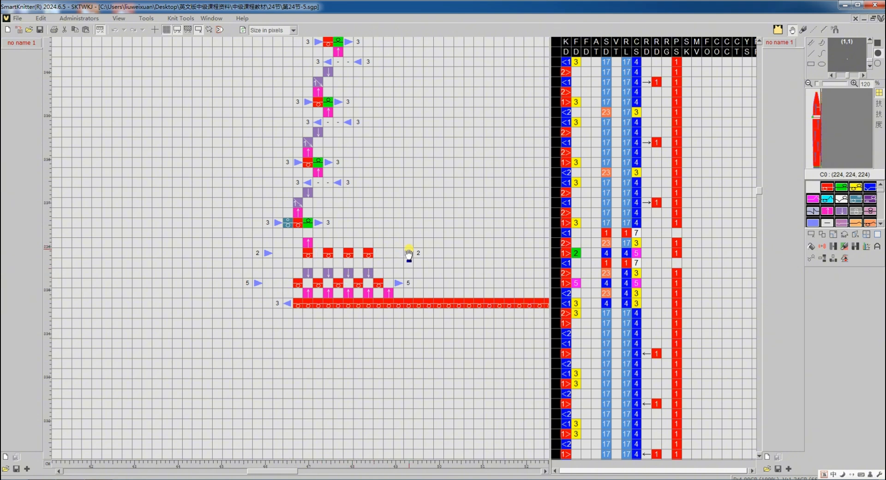
scroll(409, 253, up, 5)
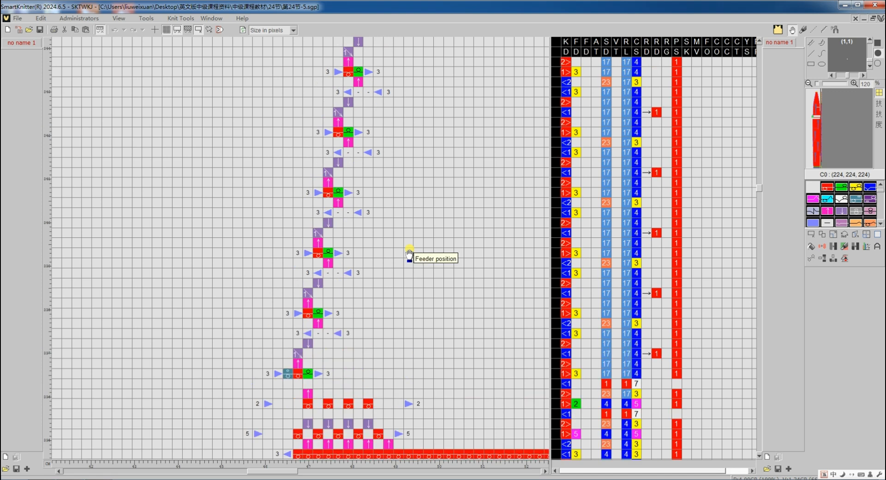
scroll(408, 252, up, 10)
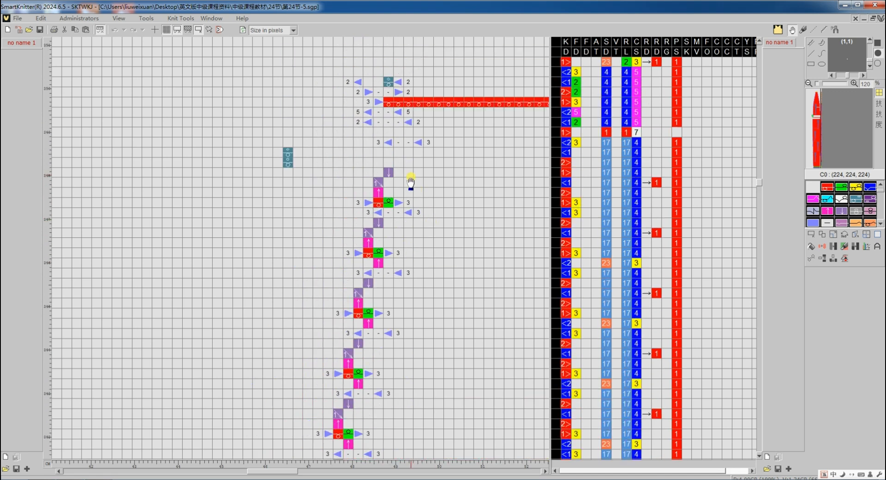
scroll(422, 226, down, 1)
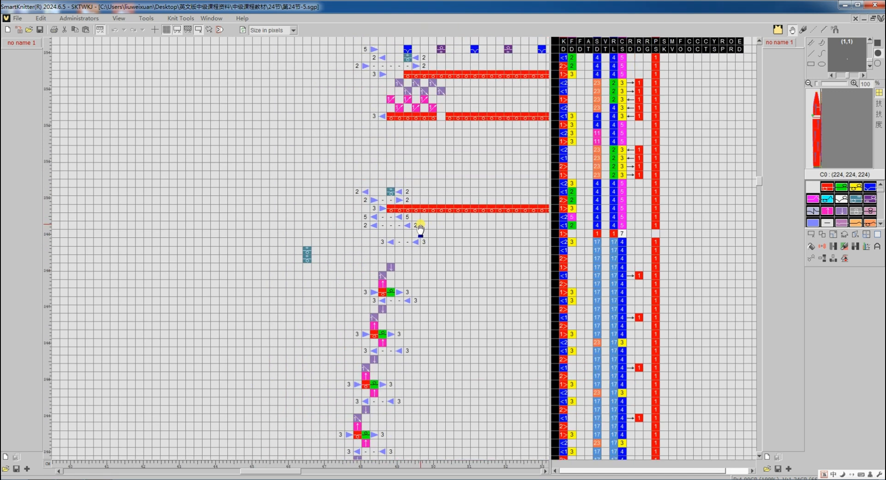
Switch back to the sweater design, set lock-yarn-in-stripes bind-off to 'Bind-off w/ striping feeders alternatively' in the setup, and translate it
key(Tab)
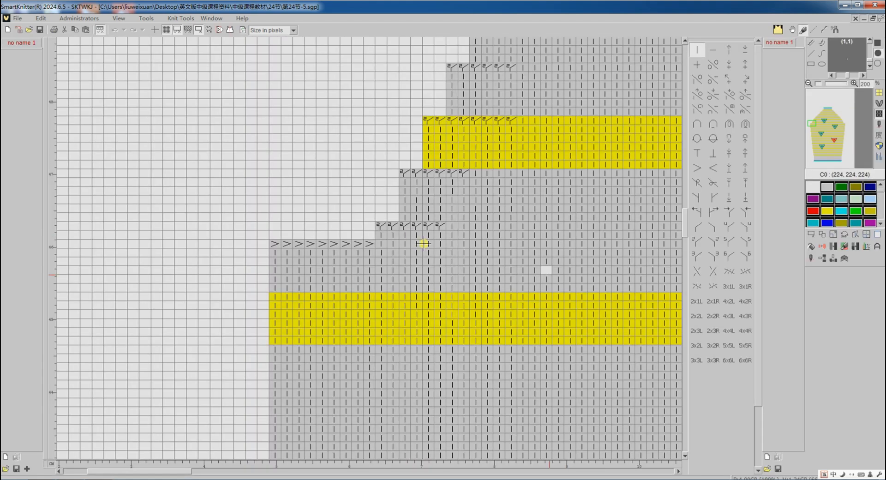
click(810, 258)
click(828, 273)
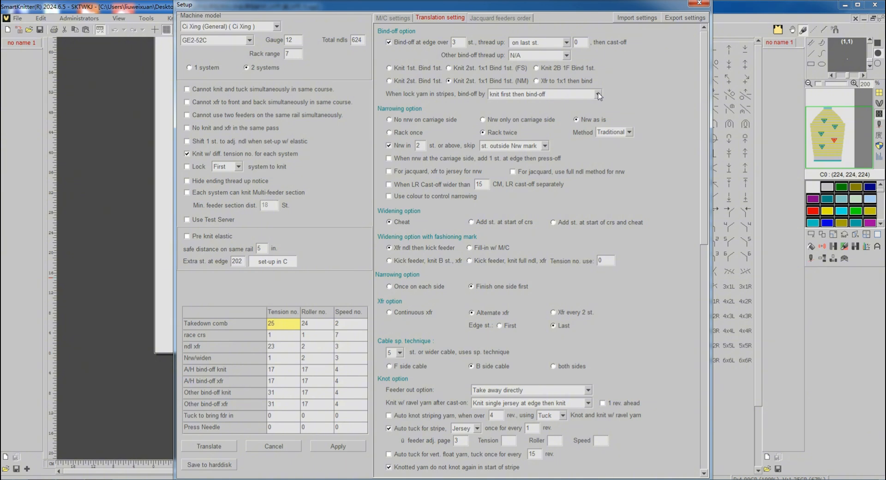
click(597, 95)
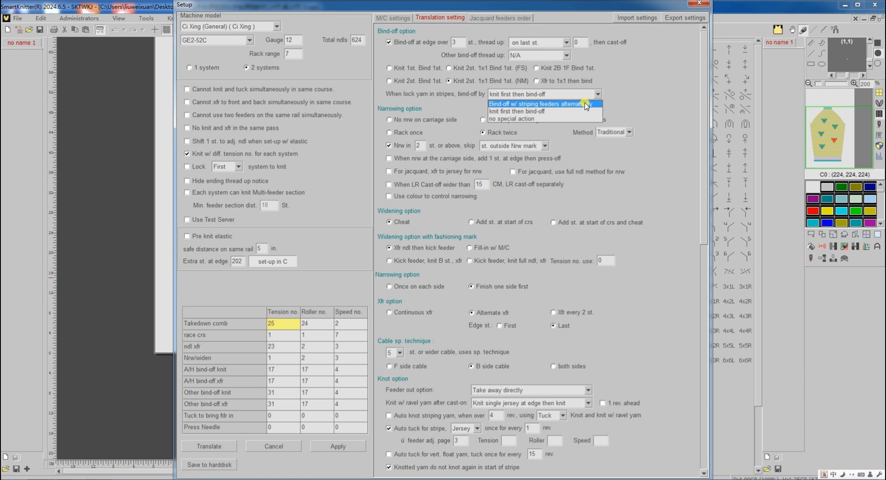
click(586, 104)
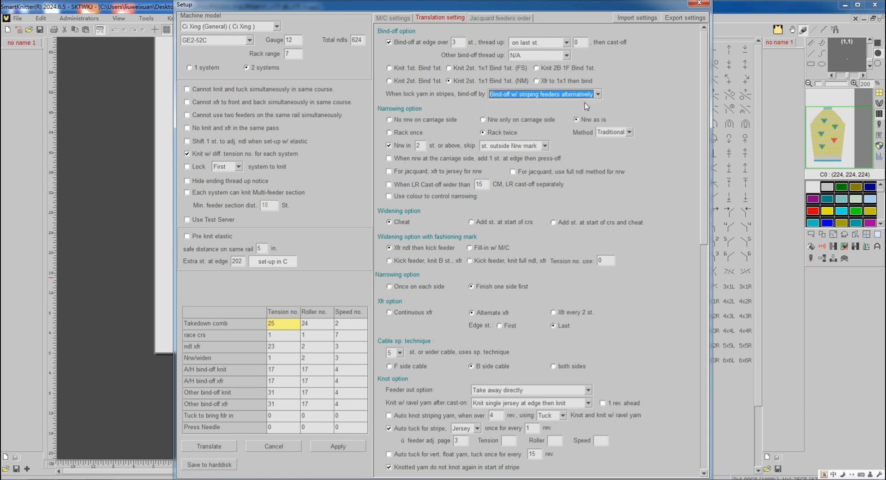
click(226, 447)
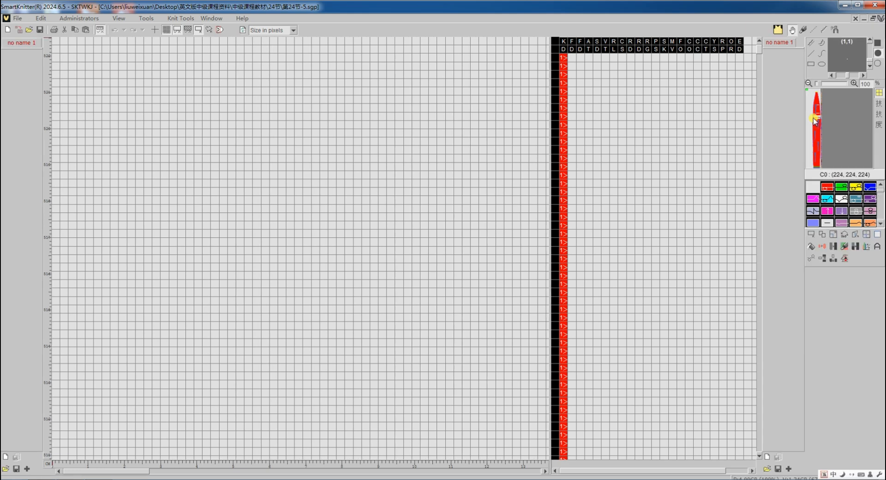
Inspect the newly translated sweater program's stepped bind-off rows with alternating striping feeders
scroll(392, 254, up, 4)
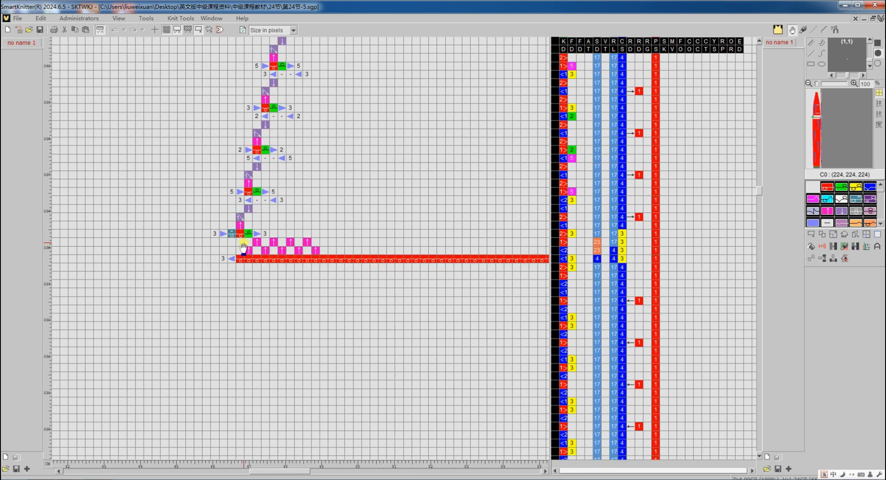
scroll(249, 230, up, 4)
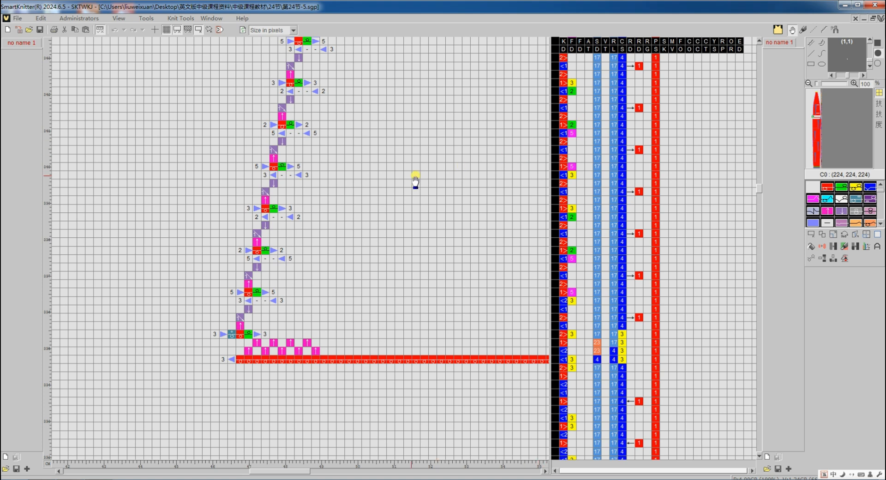
scroll(390, 164, up, 2)
scroll(390, 165, down, 15)
scroll(342, 181, up, 2)
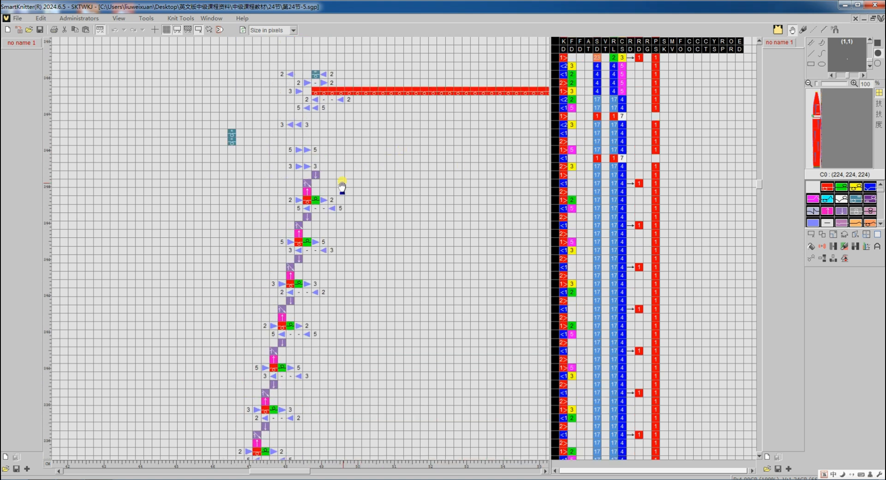